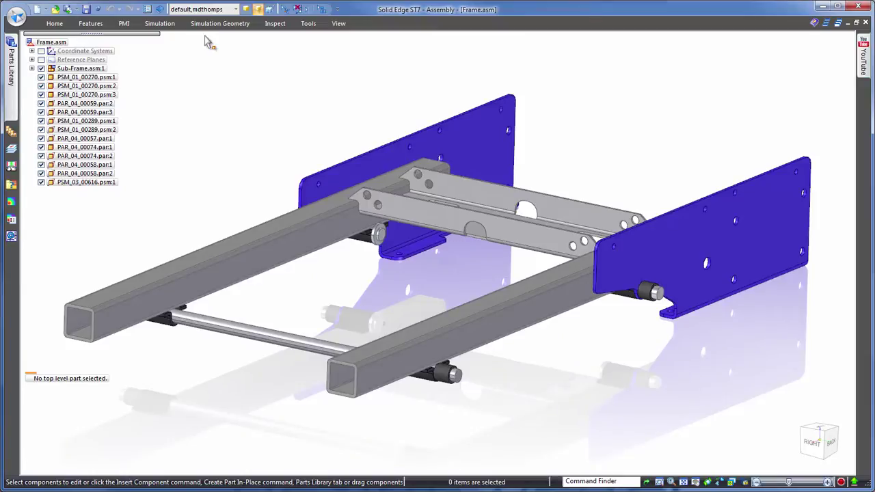
Step: Open Adapter.SLDPRT as a SolidWorks part using the ISO Part.par template
left_click(16, 17)
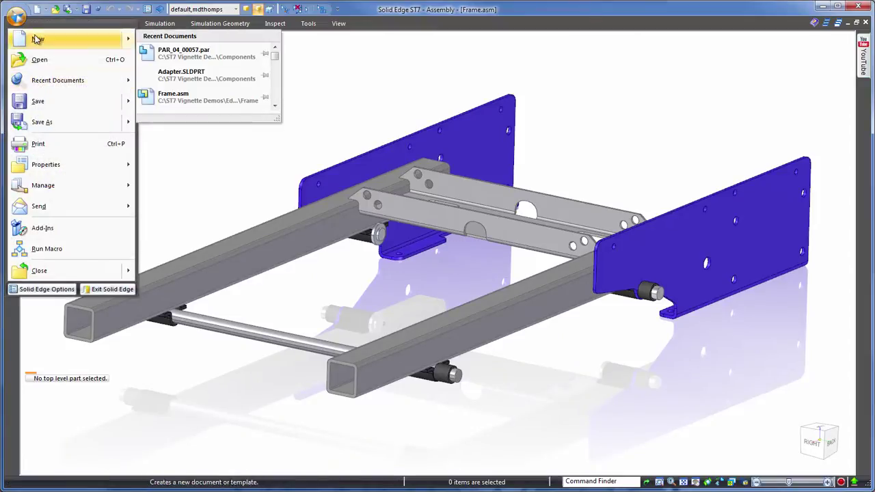
left_click(40, 60)
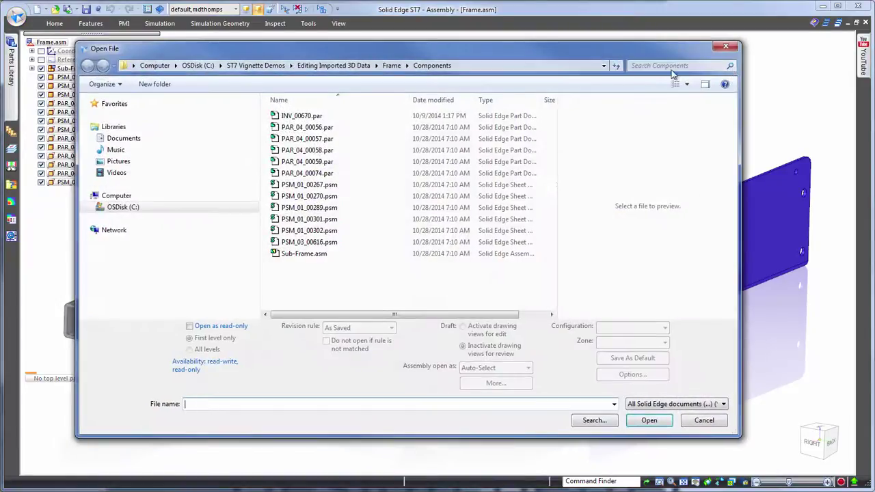
left_click(724, 404)
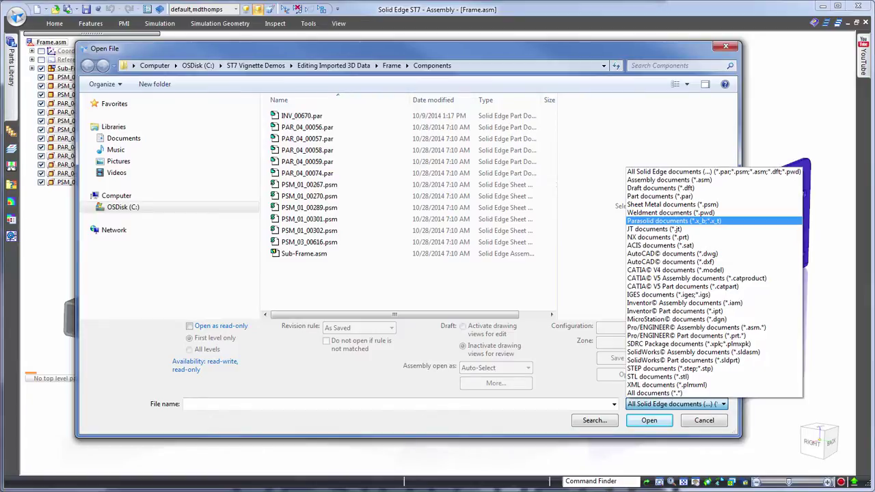
left_click(681, 360)
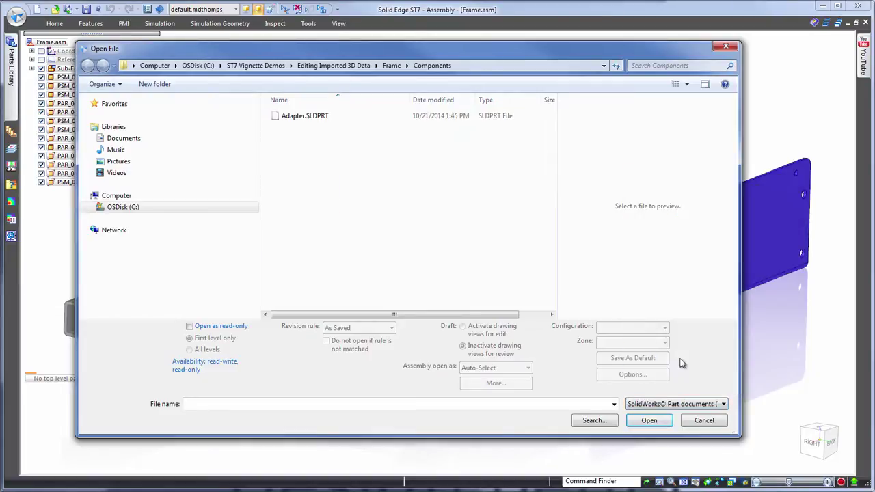
left_click(305, 119)
left_click(649, 420)
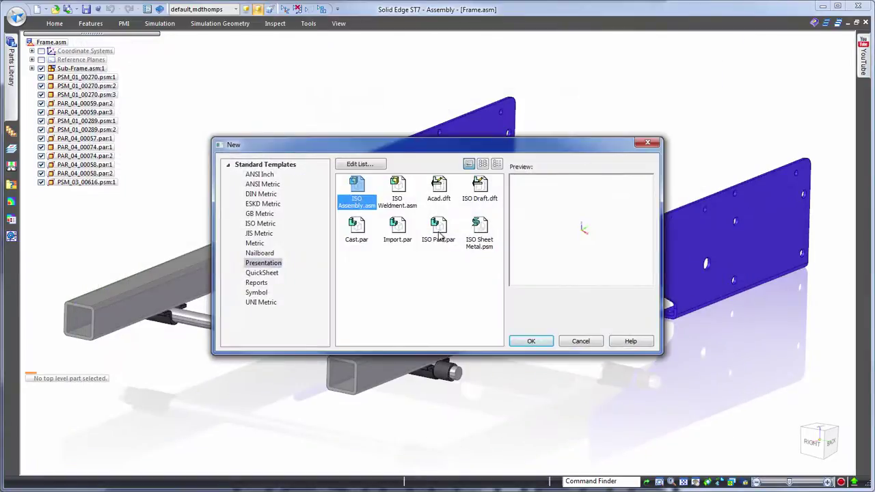
left_click(438, 235)
Step: Create the part, hide the Base coordinate system, and paint the Adapter body Orange
left_click(530, 342)
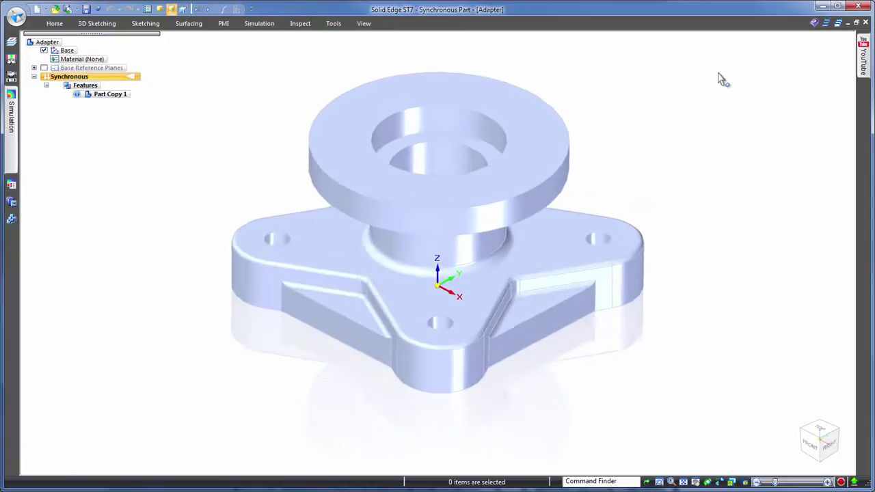
left_click(44, 51)
left_click(363, 23)
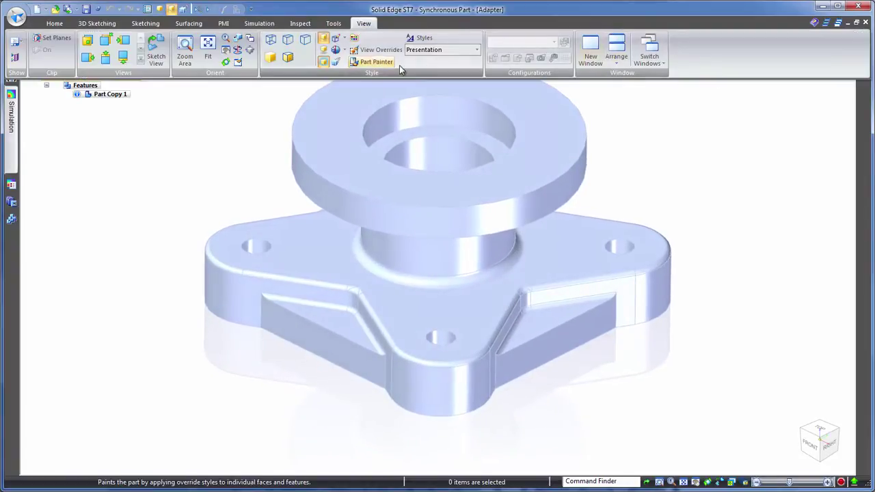
left_click(351, 60)
left_click(396, 91)
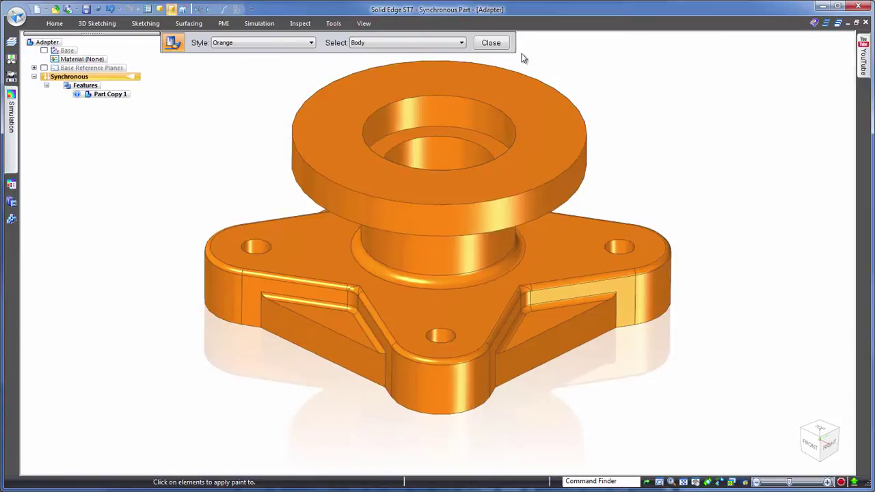
left_click(503, 45)
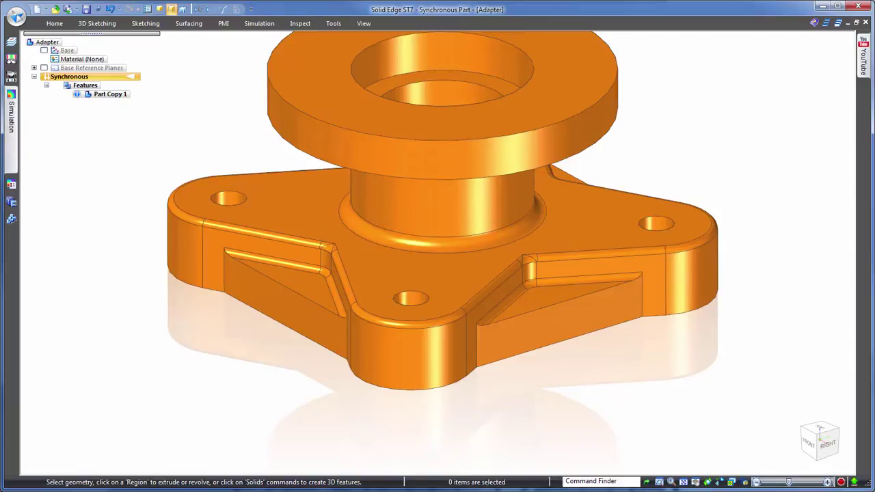
Step: Move the triangular rib faces about 4.6 mm with the steering wheel, then orbit the view
left_click(559, 301)
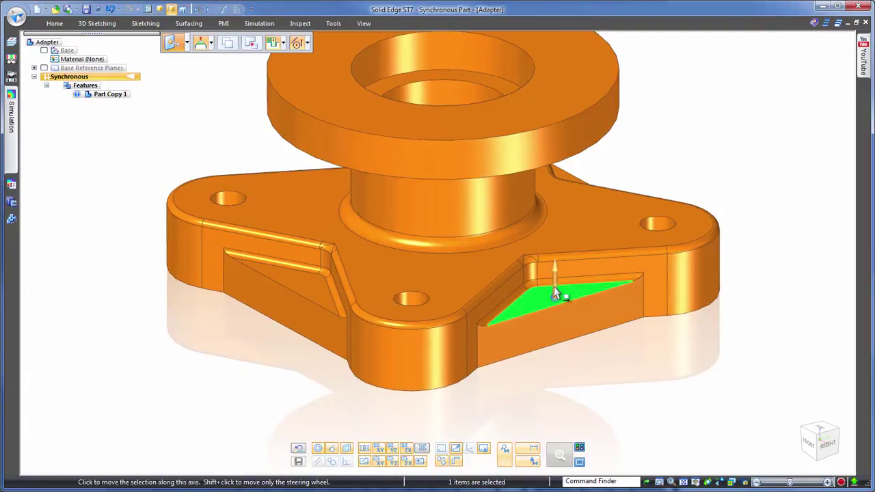
left_click(556, 292)
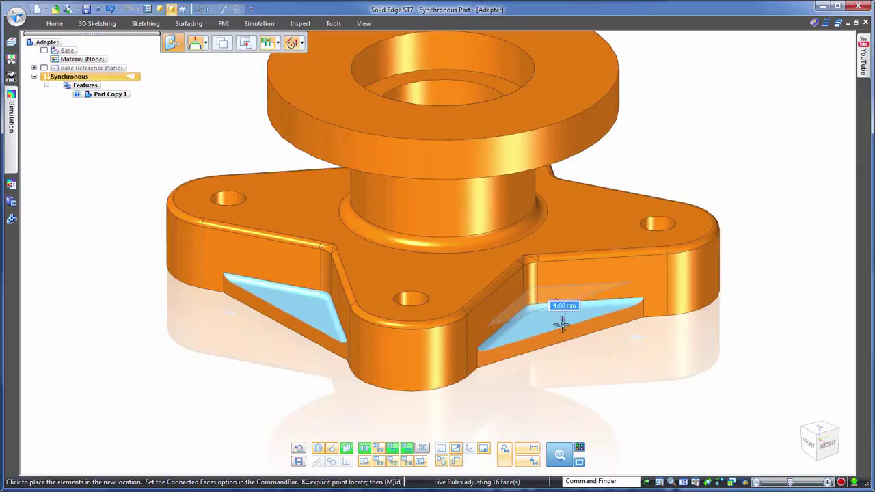
left_click(561, 326)
left_click(752, 205)
middle_click_drag(777, 181, 786, 175)
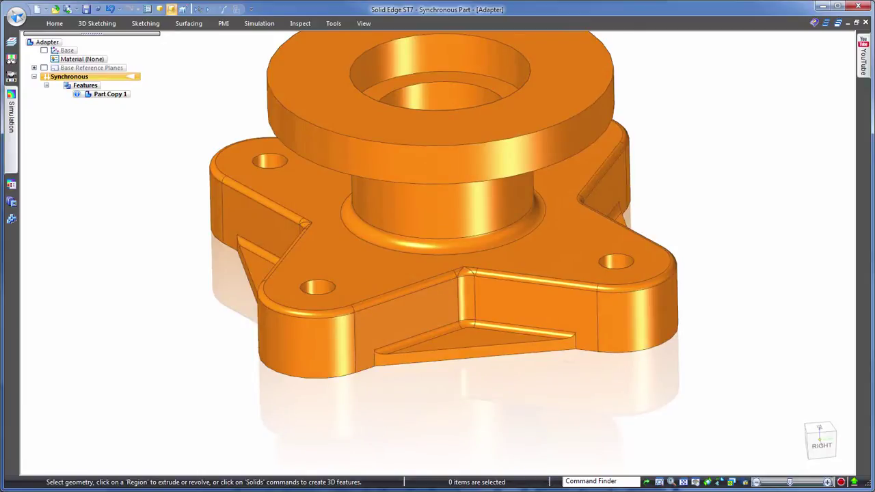
middle_click_drag(786, 175, 772, 199)
Step: Change the adapter's bolt hole diameter to 5 mm
left_click(632, 253)
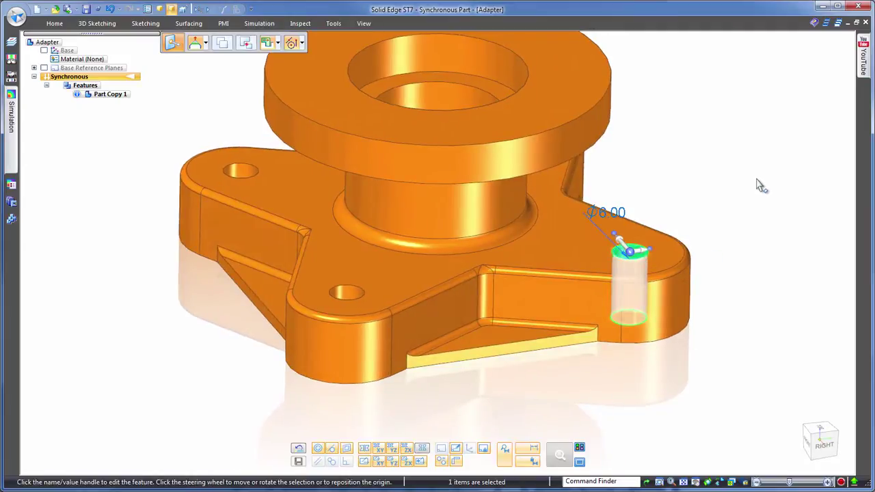
left_click(628, 214)
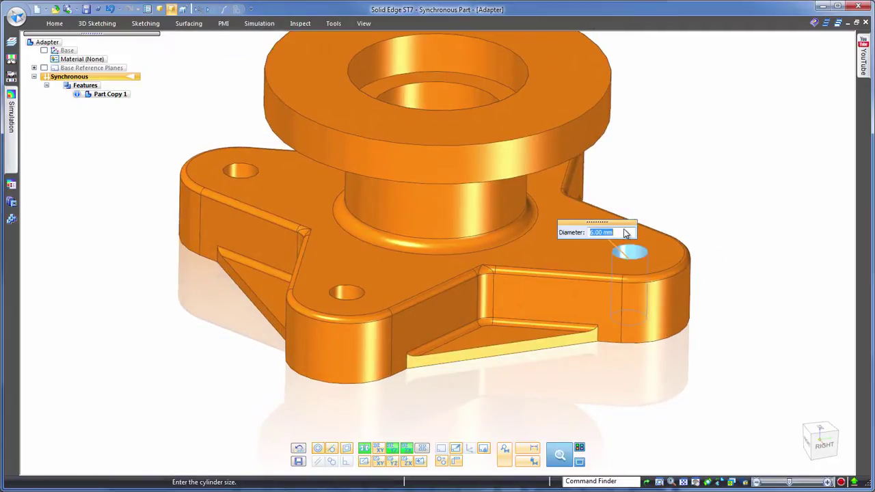
scroll(624, 237, "up", 1)
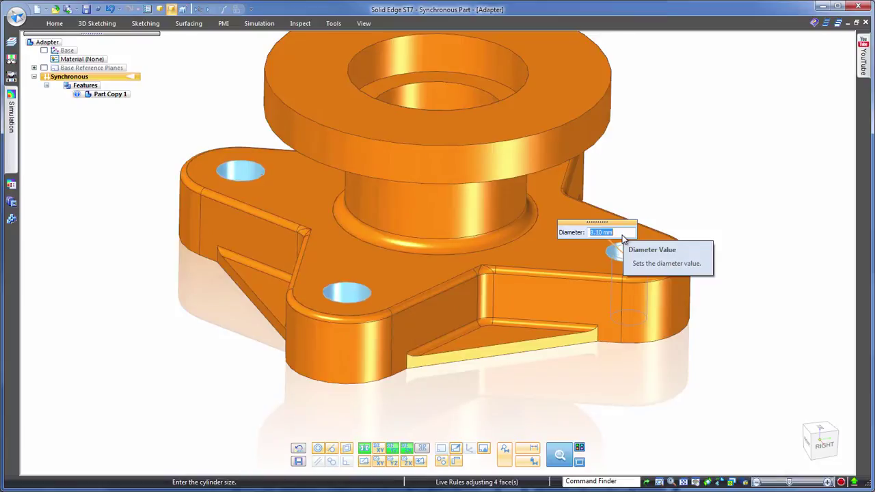
type("5")
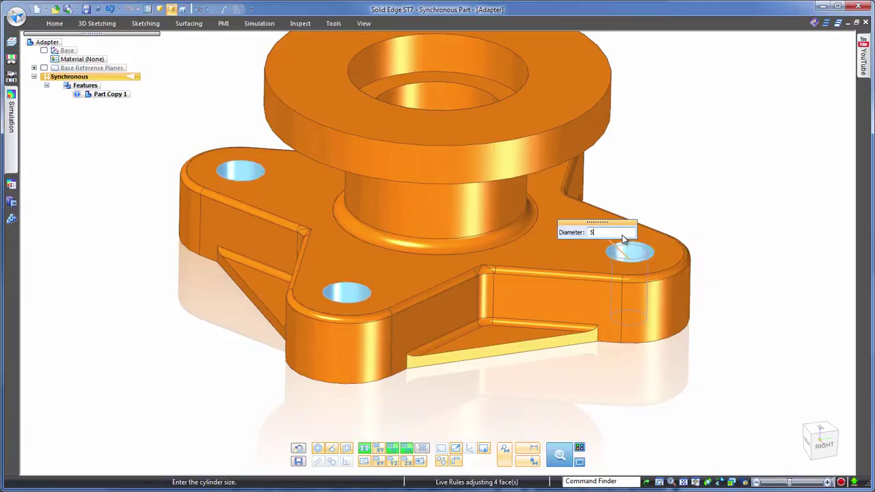
key("Return")
left_click(721, 192)
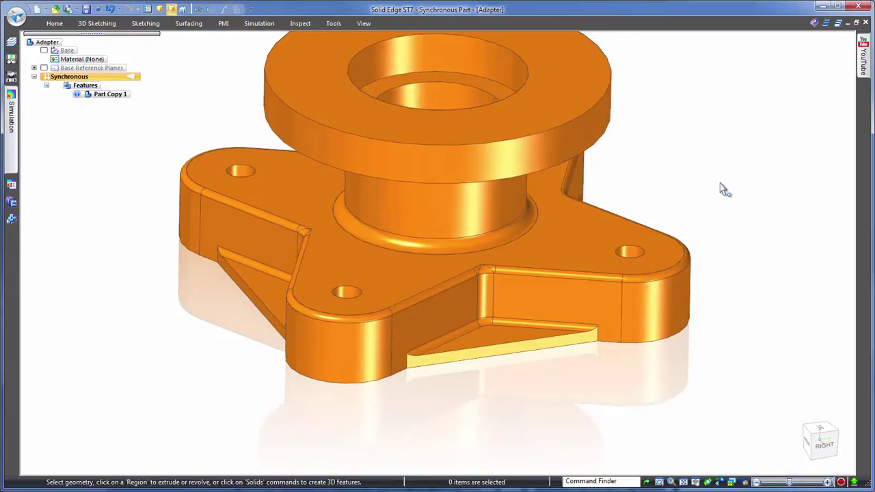
Step: Dimension the top flange thickness, set it to 6 mm, and hide the PMI dimension
mouse_move(723, 190)
middle_mouse_down()
mouse_move(732, 162)
mouse_move(704, 168)
middle_mouse_up()
right_click(704, 168)
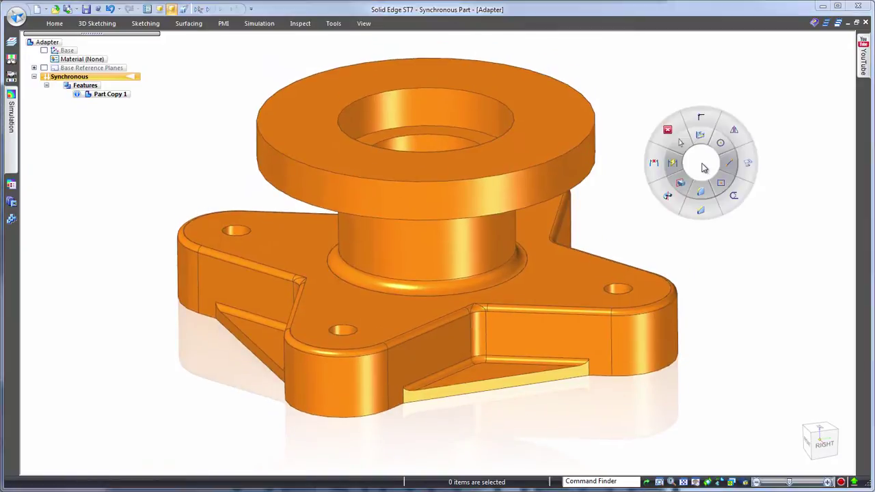
left_click(670, 161)
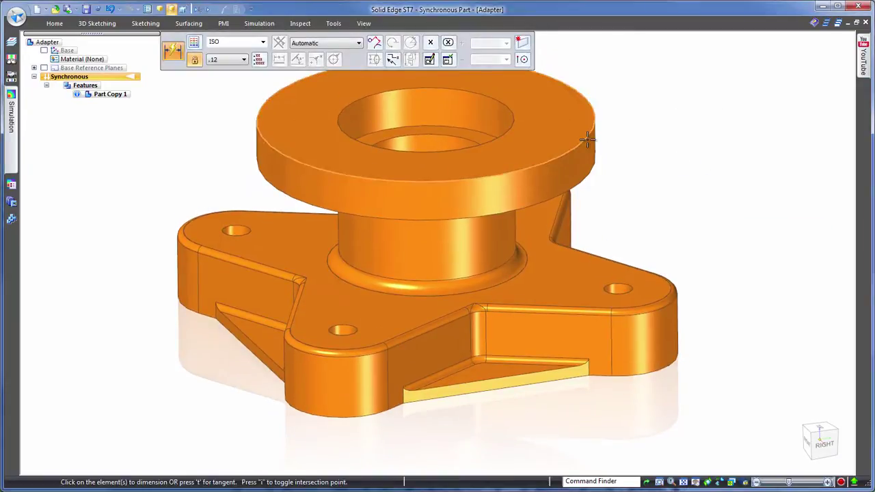
left_click(588, 139)
left_click(594, 168)
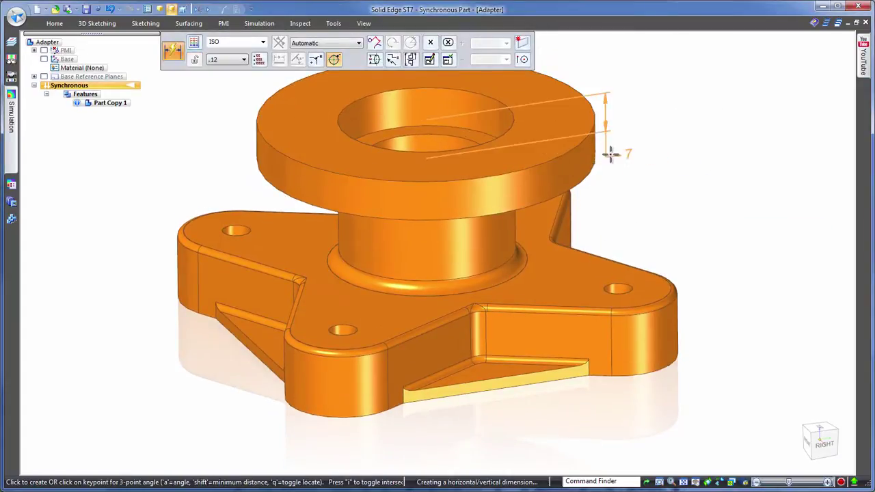
left_click(628, 162)
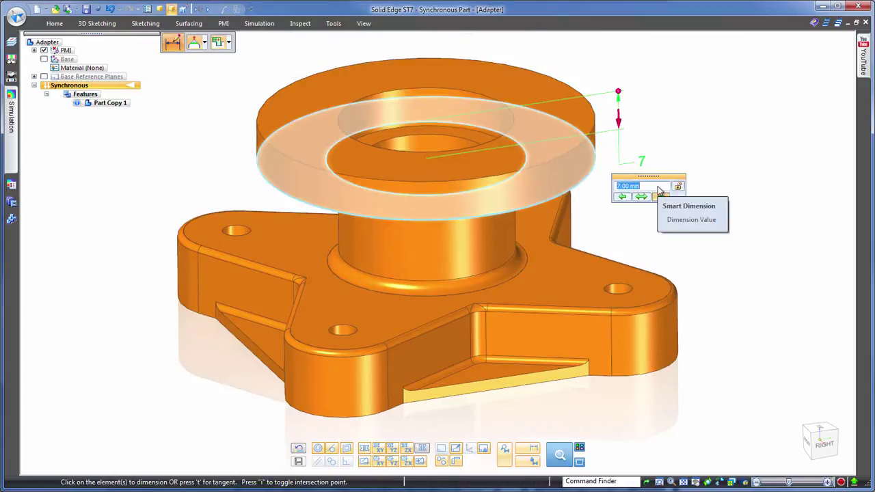
scroll(660, 190, "up", 1)
scroll(659, 190, "up", 2)
scroll(660, 190, "down", 2)
type("6")
key("Return")
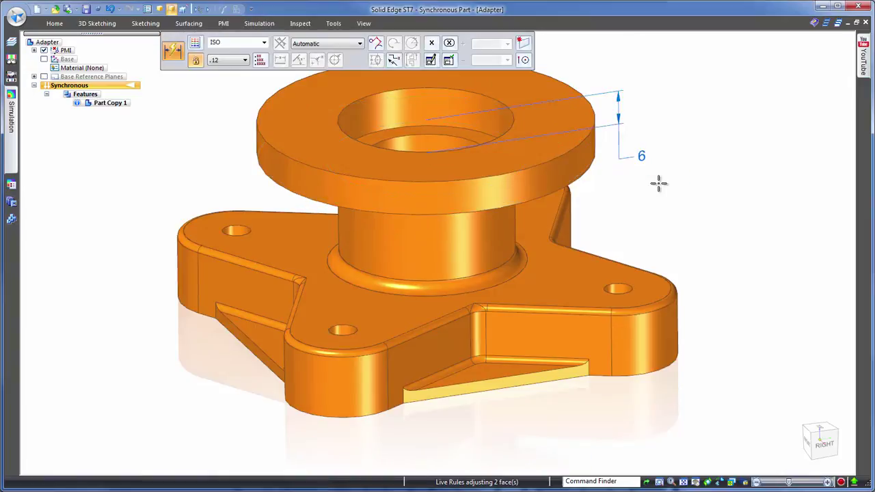
left_click(44, 51)
Step: Reorder the rib-corner rounds, including the R3.00 round on the base
key("Escape")
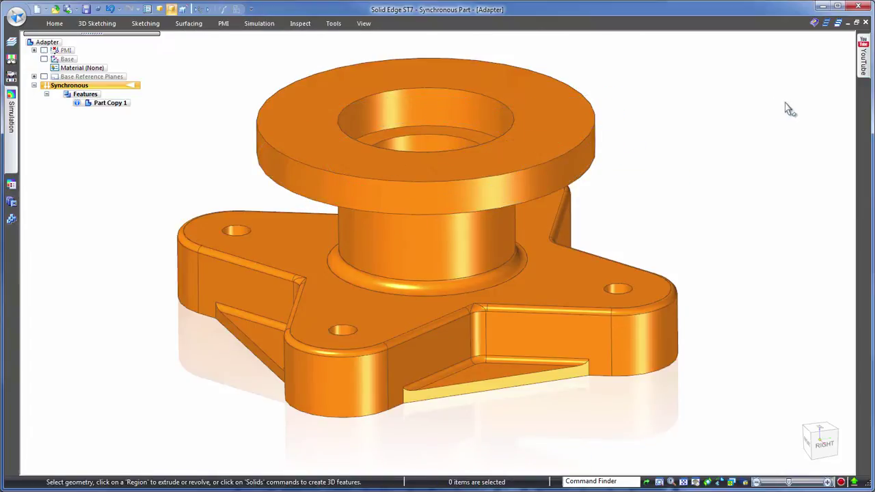
key("ctrl+i")
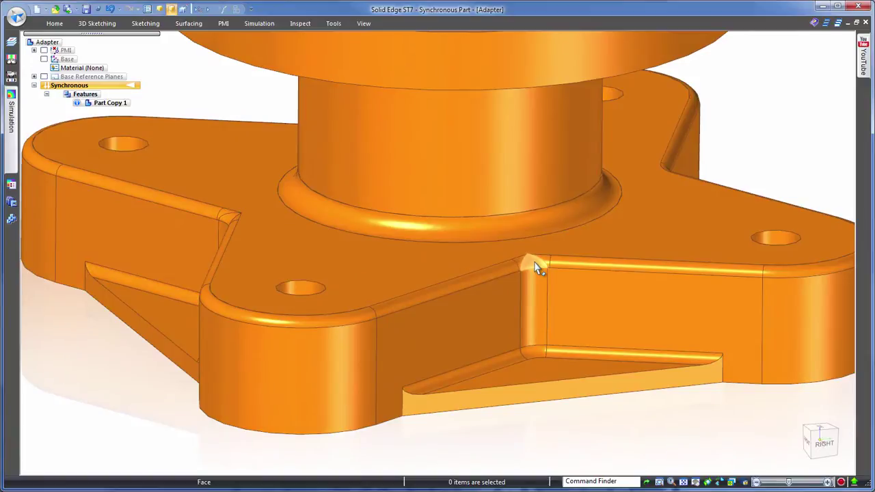
right_click(537, 265)
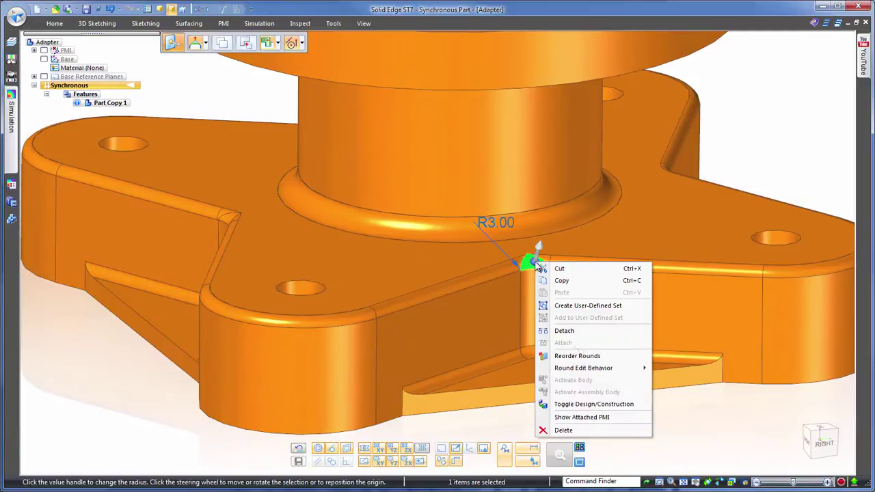
left_click(577, 356)
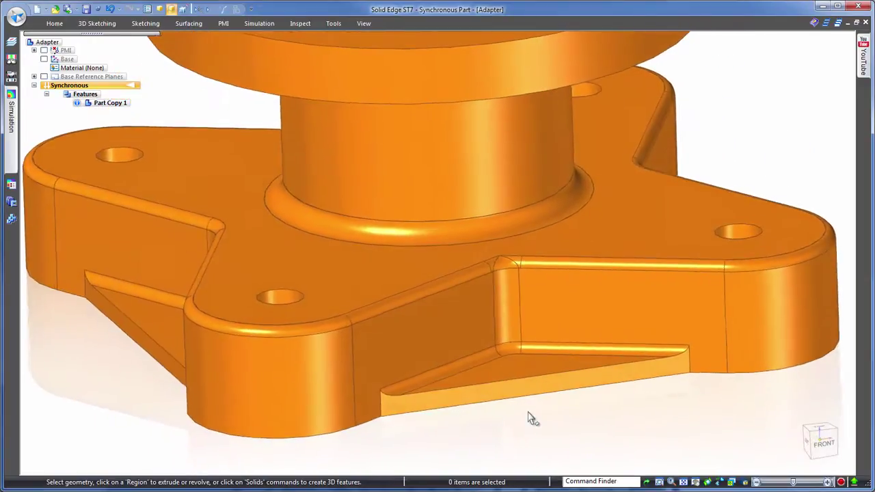
right_click(507, 263)
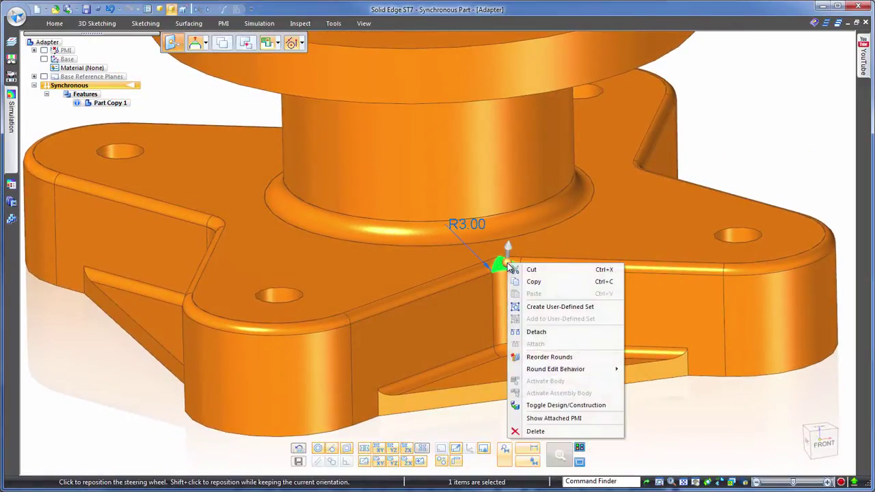
left_click(540, 356)
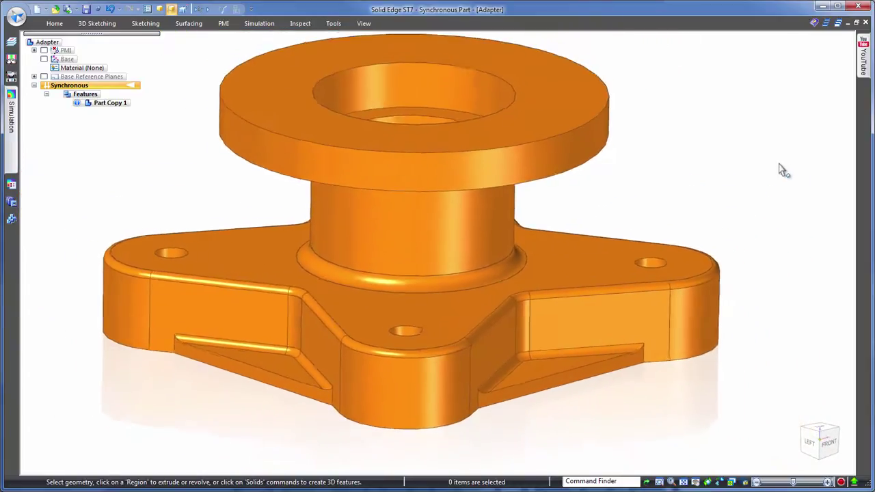
Step: Change the radius of the 1 mm base and rib rounds to 1.25 mm
left_click(572, 289)
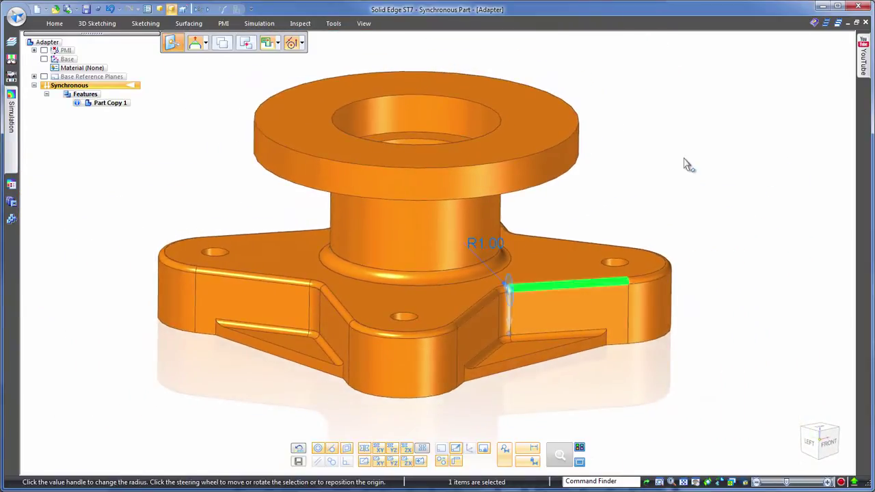
left_click(503, 243)
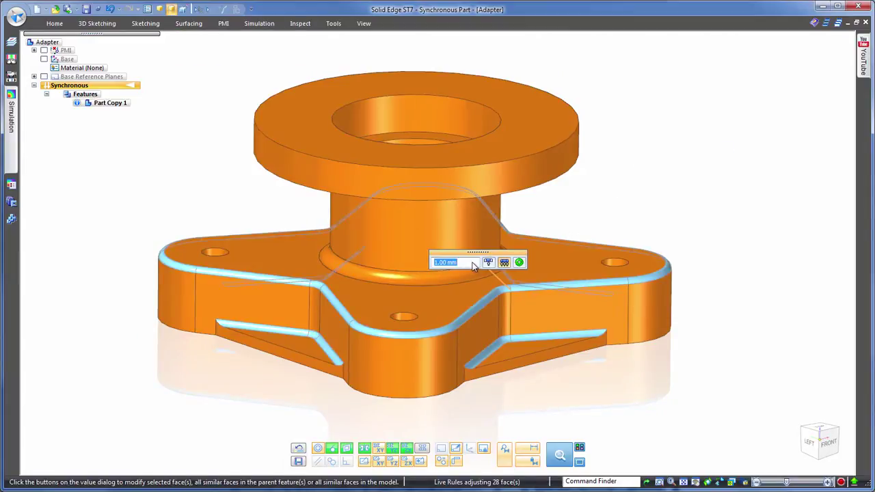
type("1.25")
key("Return")
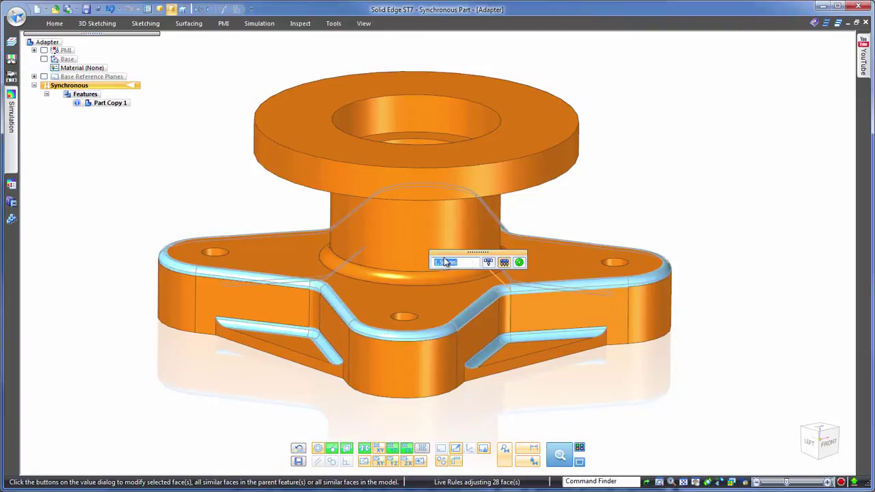
key("Return")
key("Escape")
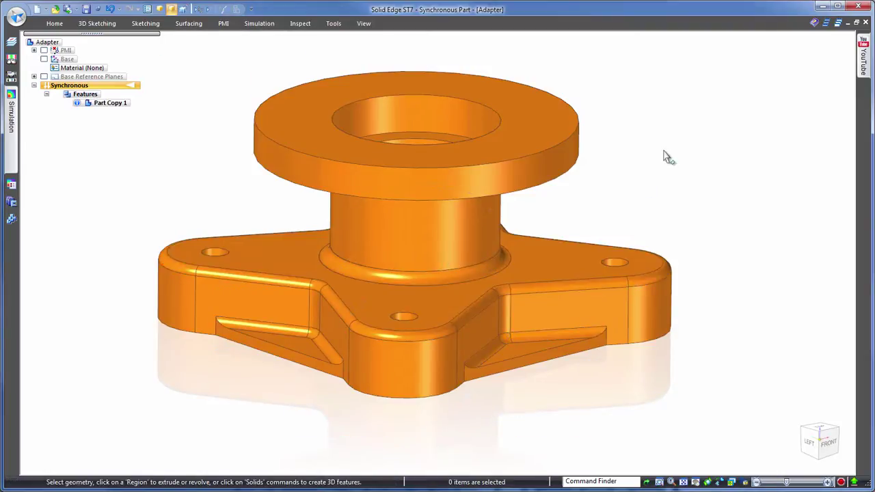
key("ctrl+i")
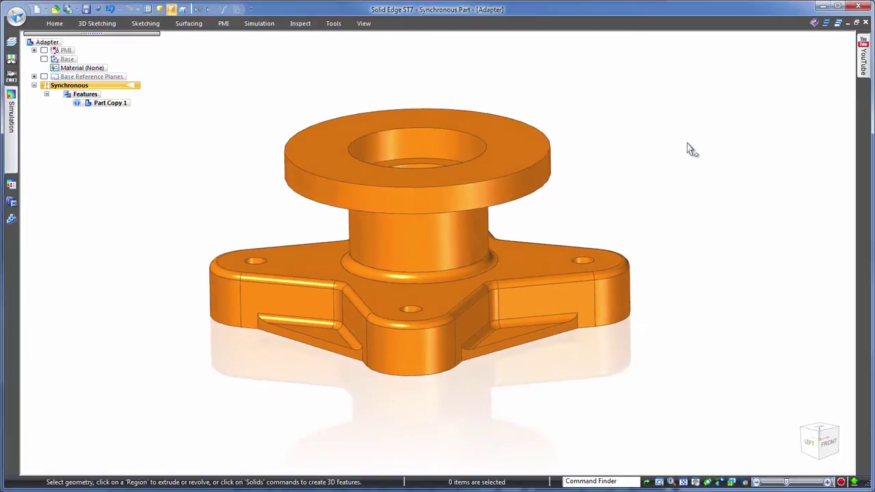
Step: Recognize the four small holes as M4 socket-head counterbores, excluding the large central hole
left_click(55, 24)
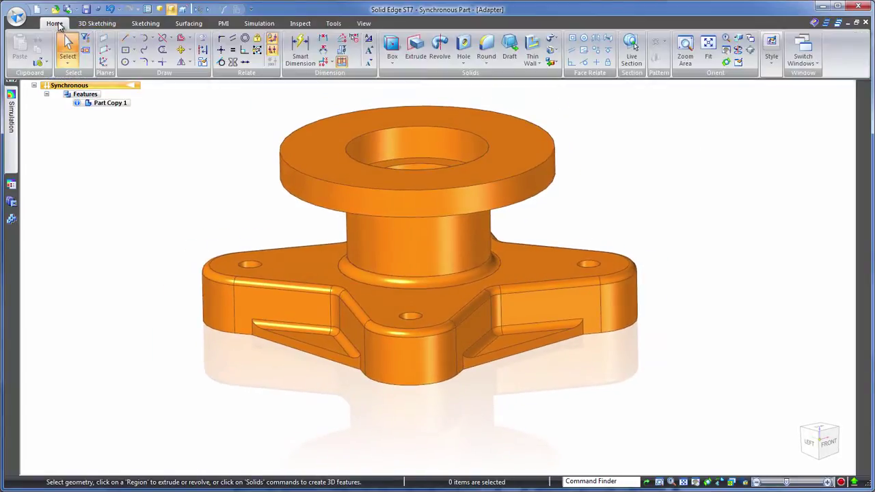
left_click(463, 63)
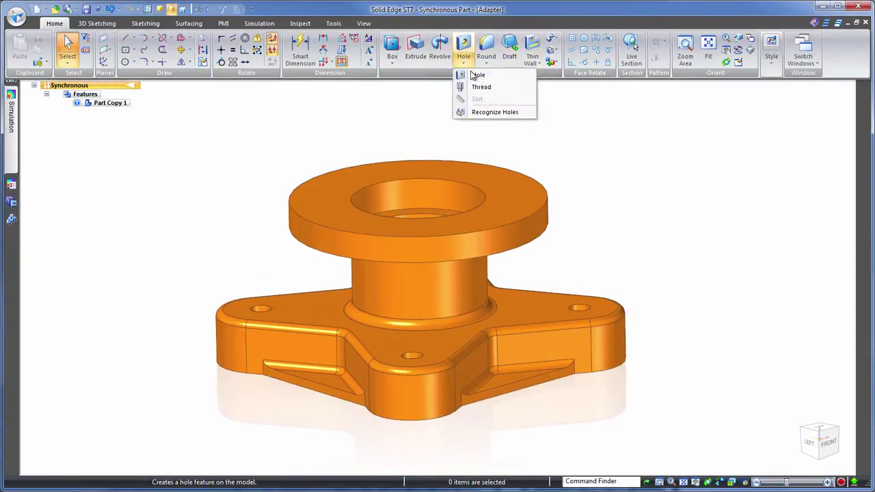
left_click(489, 112)
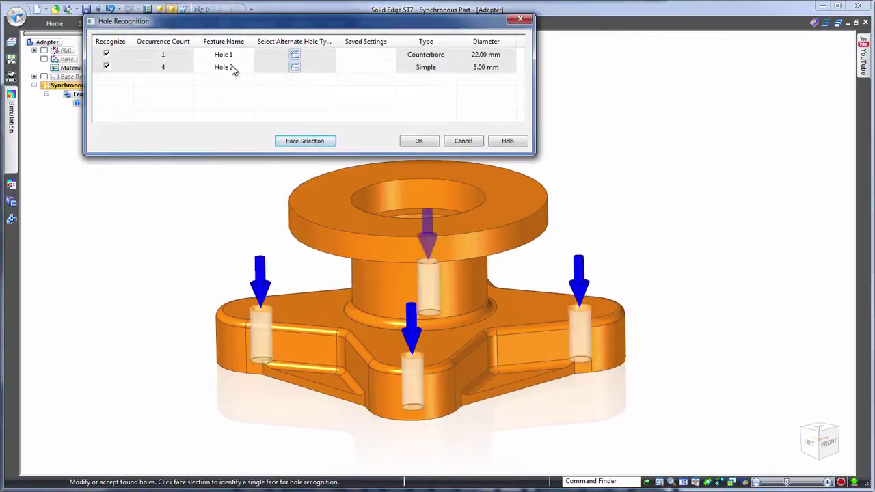
left_click(107, 55)
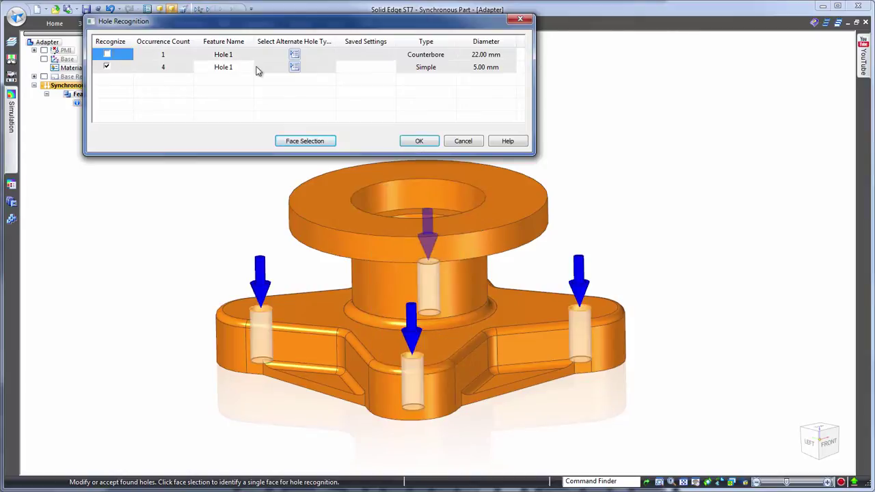
left_click(293, 67)
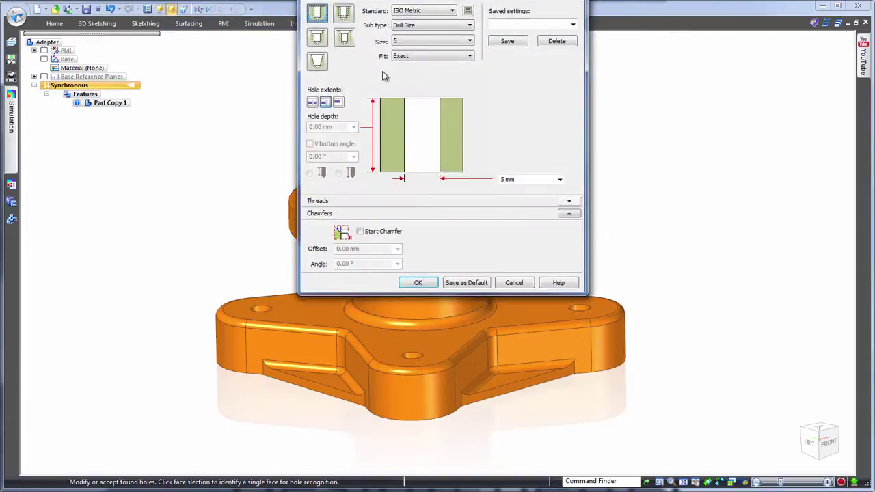
left_click(316, 37)
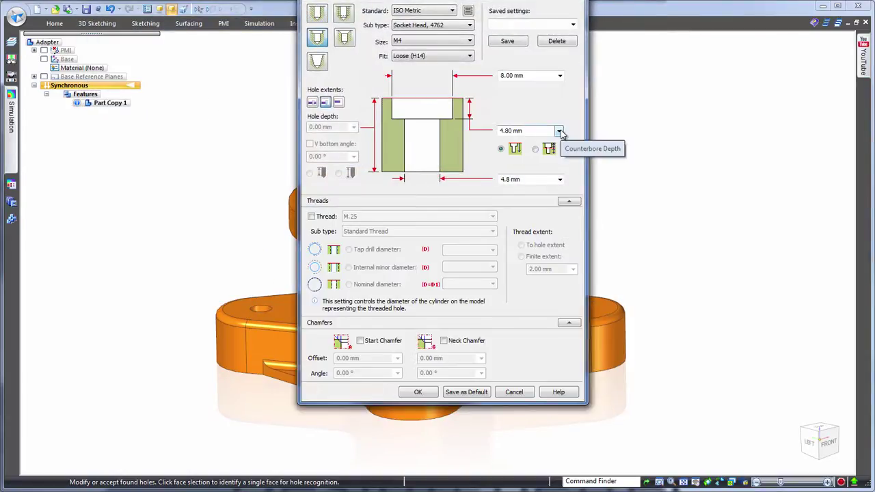
left_click(418, 392)
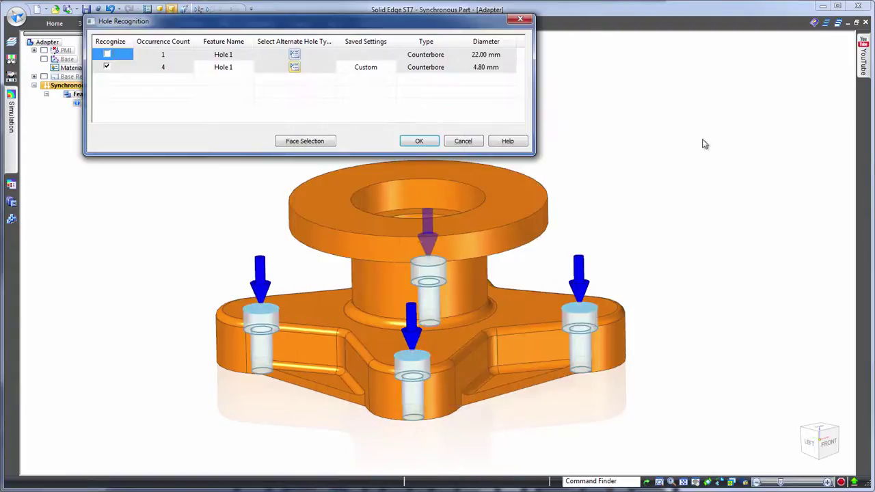
left_click(419, 141)
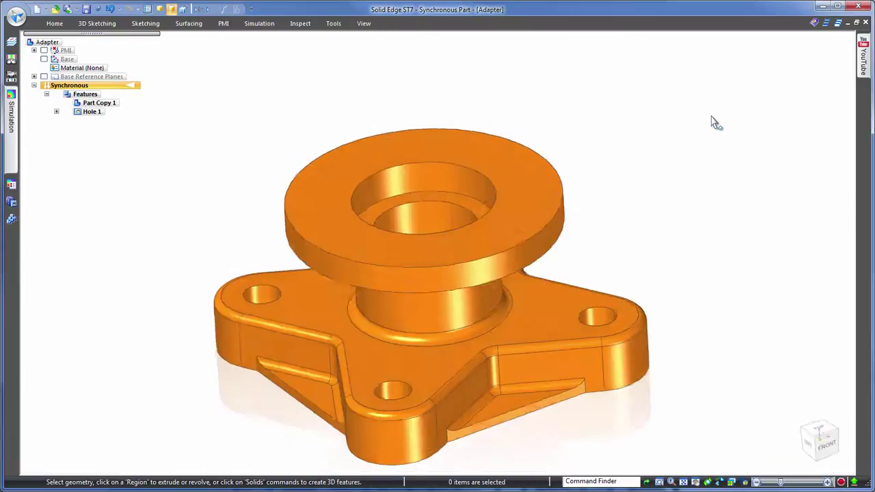
Step: Box-select the rib faces in front view and delete the ribs from the base
left_click(818, 440)
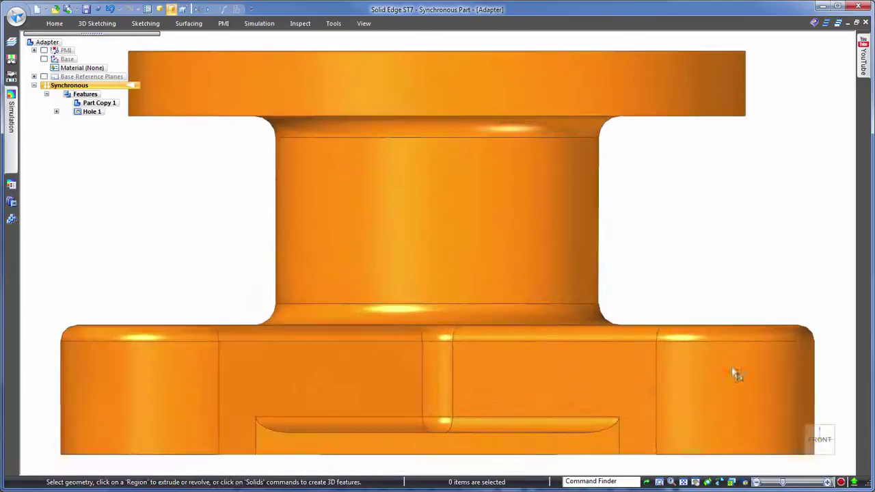
scroll(457, 408, "down", 3)
scroll(457, 408, "down", 2)
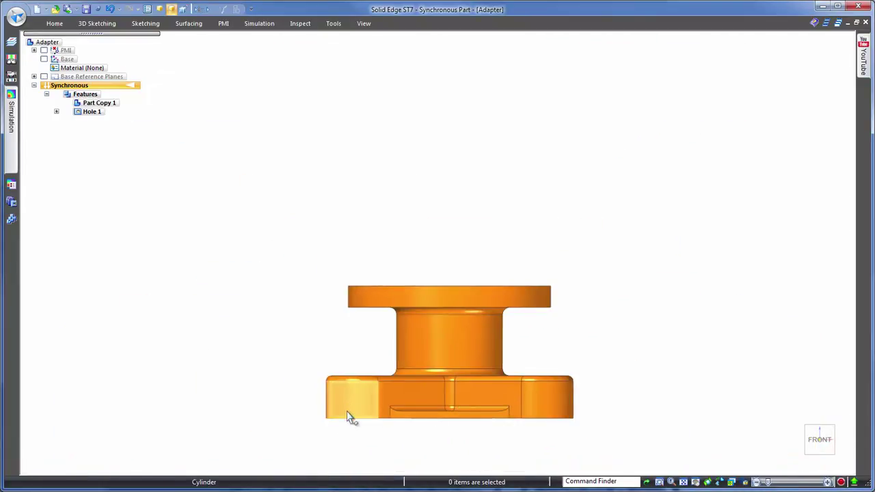
left_click_drag(317, 403, 638, 424)
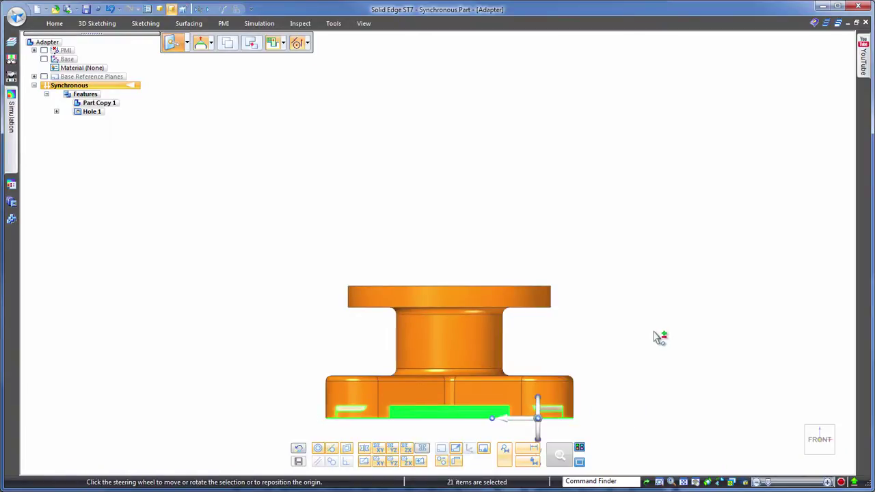
middle_click_drag(657, 376, 421, 389)
left_click(383, 363, "ctrl")
mouse_move(807, 289)
middle_mouse_down()
mouse_move(759, 267)
mouse_move(683, 250)
middle_mouse_up()
right_click(678, 251)
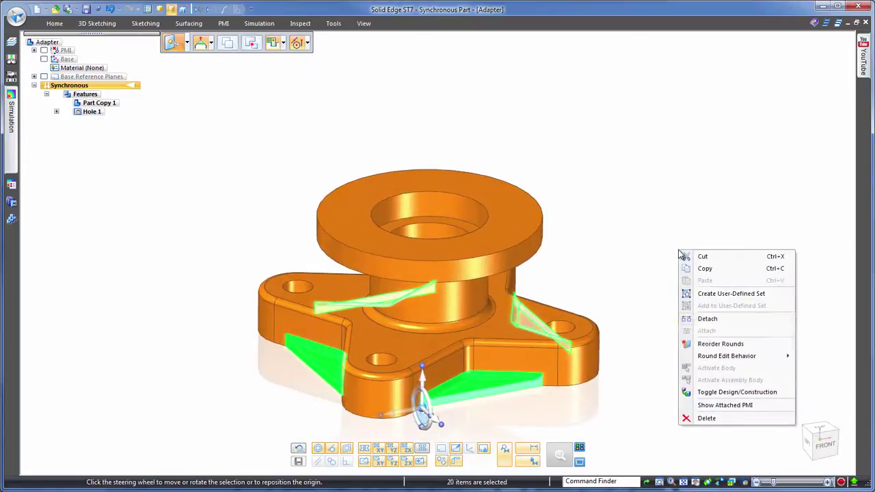
left_click(720, 419)
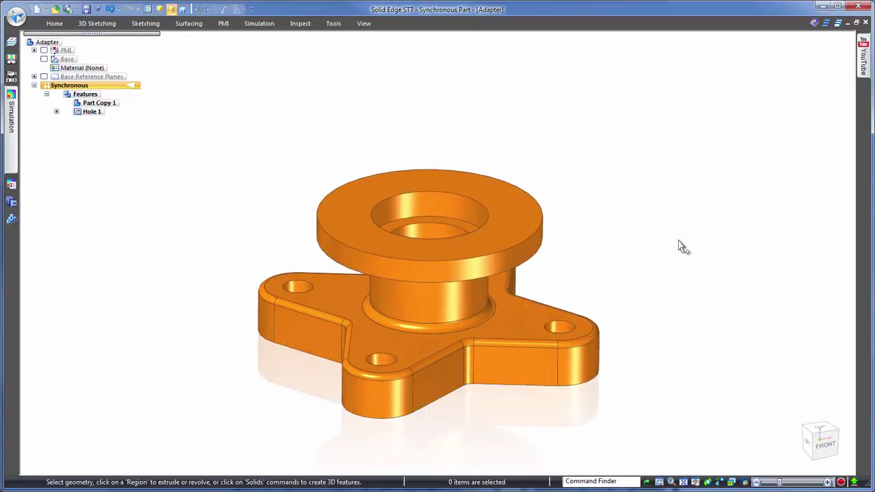
Step: Move the left-front mounting hole to a new position
middle_click_drag(679, 244, 726, 210)
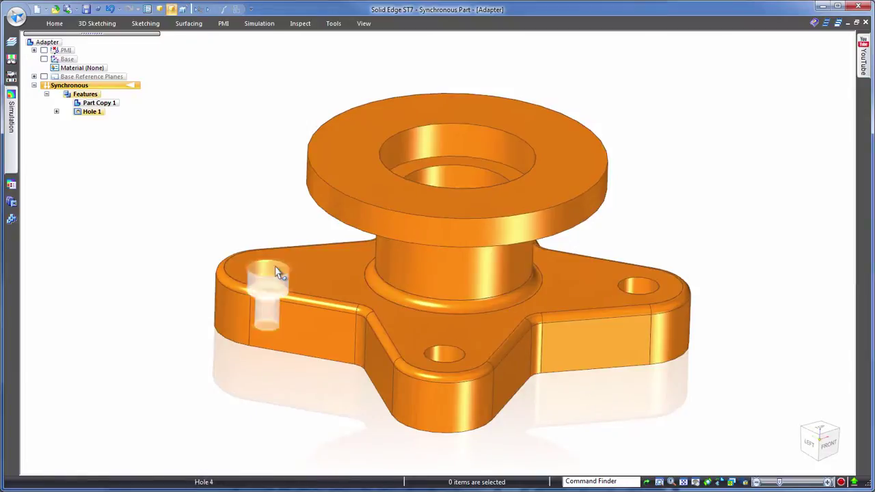
left_click(283, 271)
left_click(286, 272)
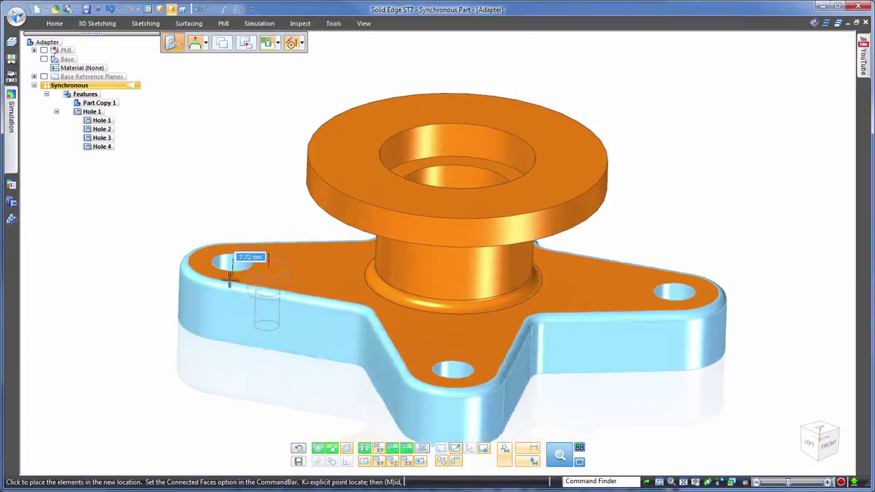
left_click(244, 250)
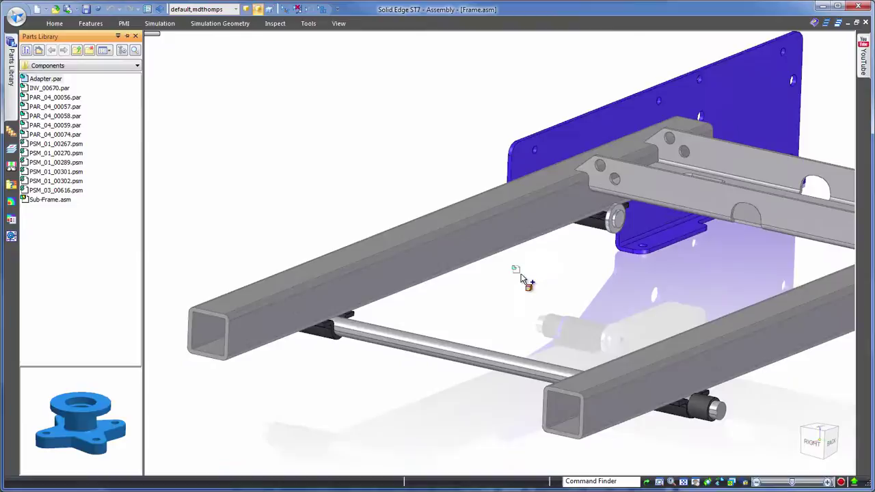
Step: Place the Adapter onto the Frame assembly's shaft and slide it to the middle
left_click_drag(523, 279, 528, 281)
left_click(641, 253)
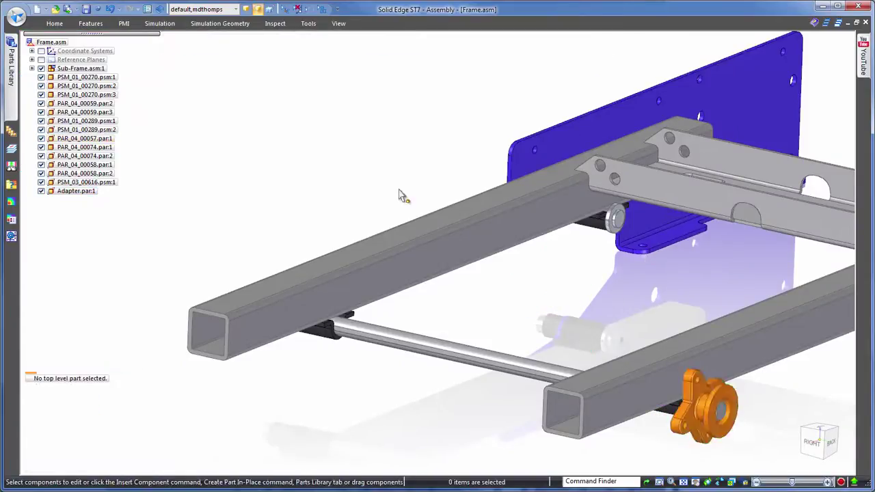
left_click_drag(704, 410, 410, 376)
key("ctrl+f")
Step: Open the Parasolid file PSM_03_00615.x_t with the ISO Sheet Metal template
left_click(17, 15)
left_click(39, 60)
left_click(723, 404)
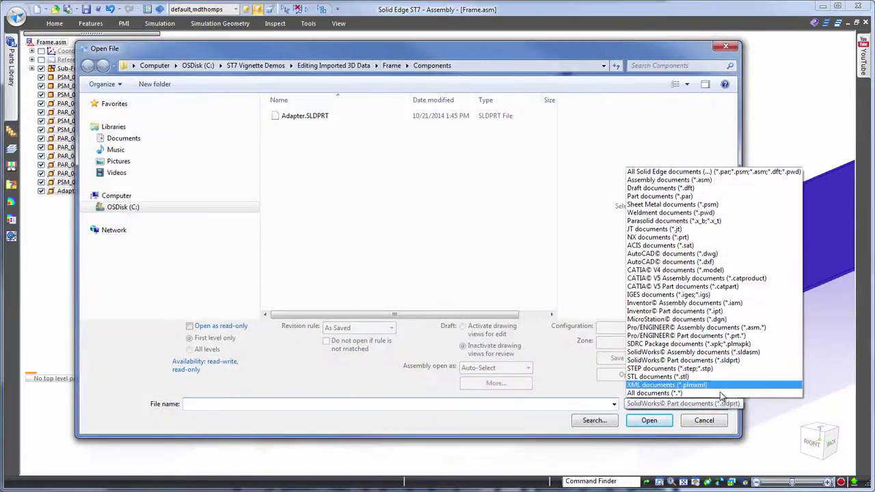
left_click(675, 221)
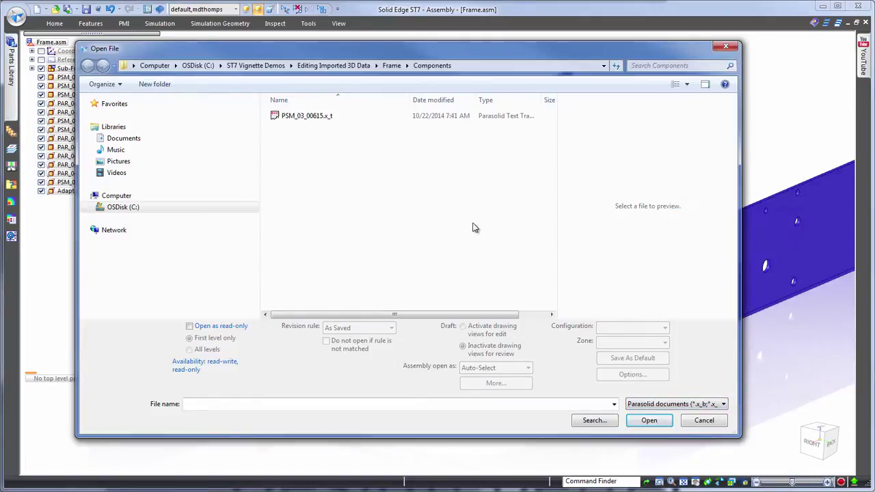
left_click(298, 119)
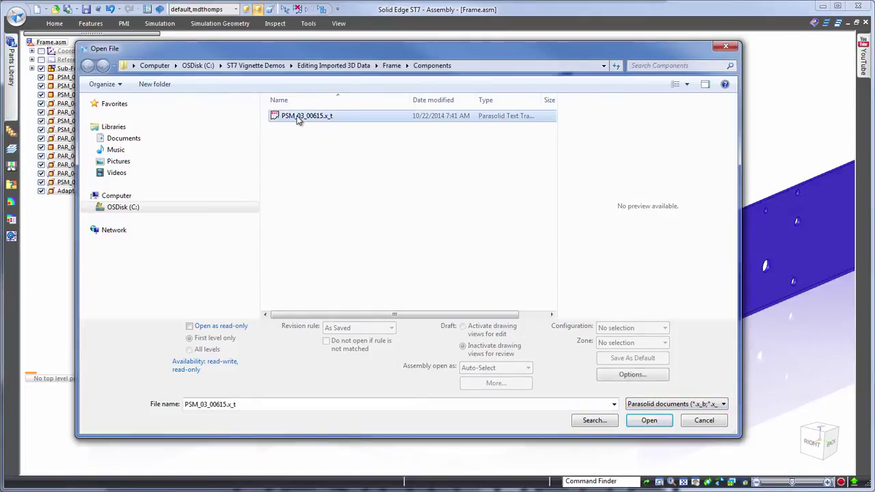
left_click(648, 420)
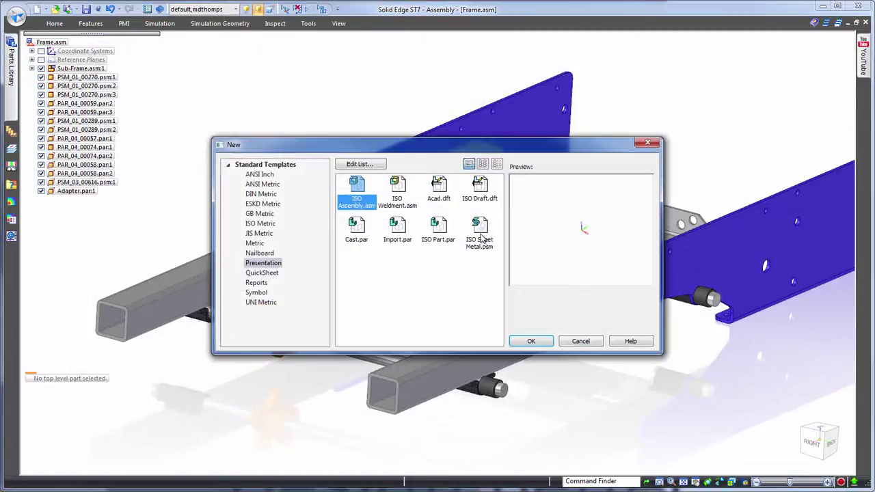
left_click(546, 339)
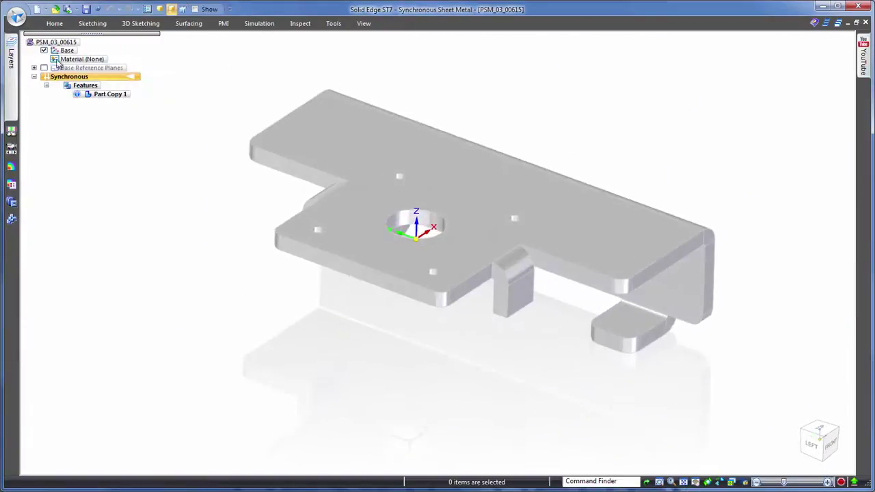
Step: Assign Aluminum, 1060 material and paint the bracket body with the Aluminum style
right_click(82, 61)
left_click(121, 78)
left_click(364, 24)
left_click(365, 62)
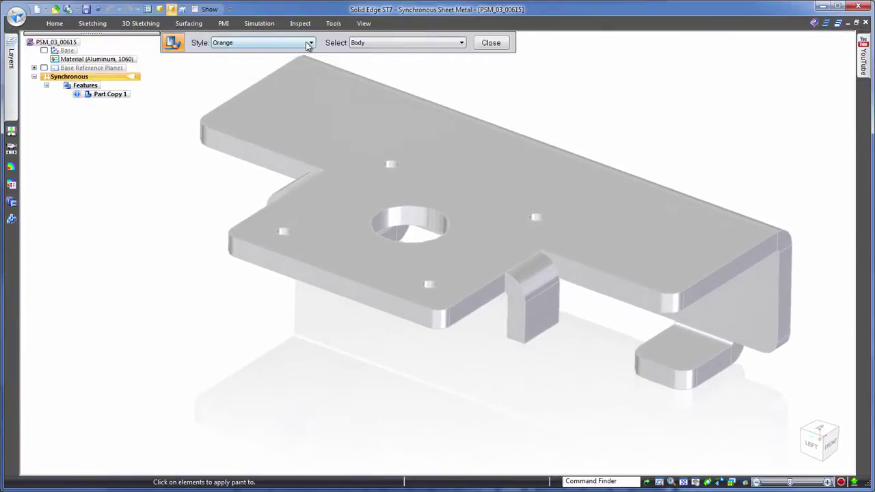
left_click(310, 42)
left_click(274, 58)
left_click(401, 147)
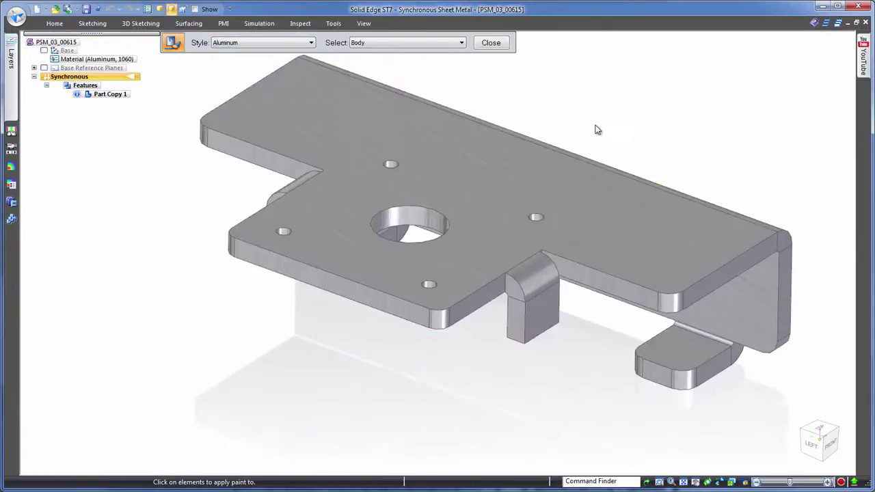
left_click(492, 45)
left_click(16, 16)
Step: Open the AutoCAD drawing PSM_03_00615.dwg using the AutoCAD (*.dwg) file-type filter
left_click(78, 63)
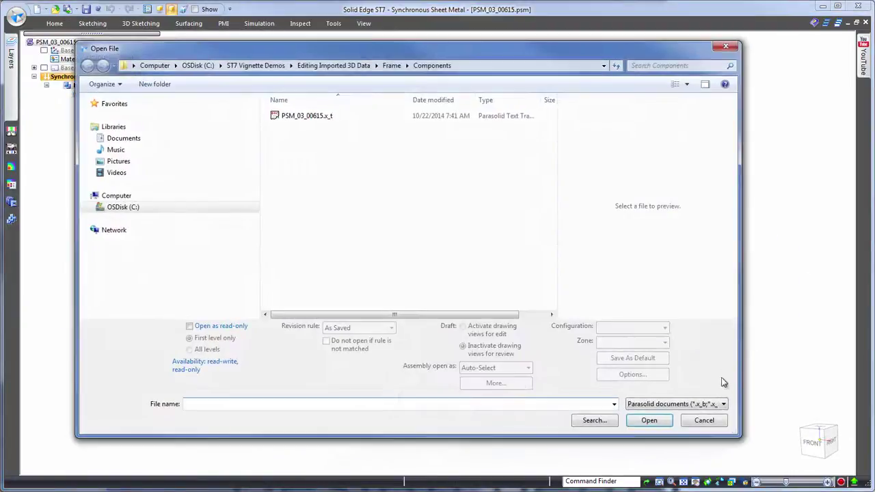
left_click(724, 404)
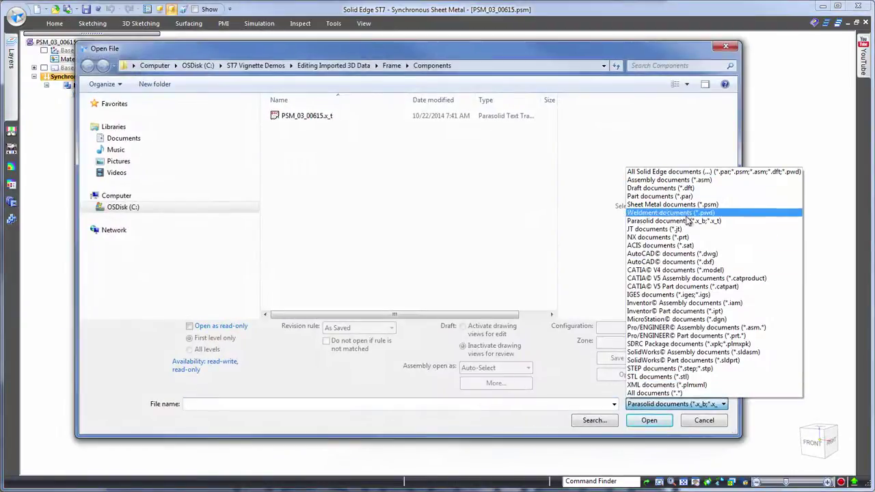
left_click(690, 253)
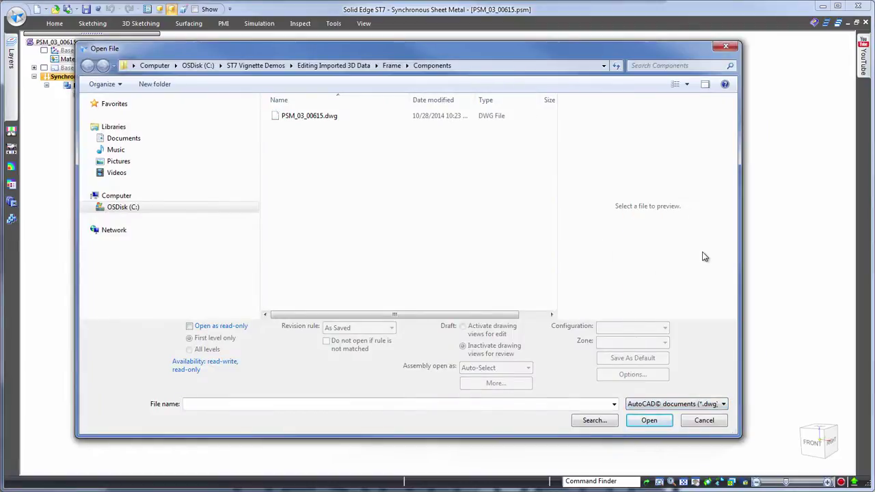
left_click(309, 119)
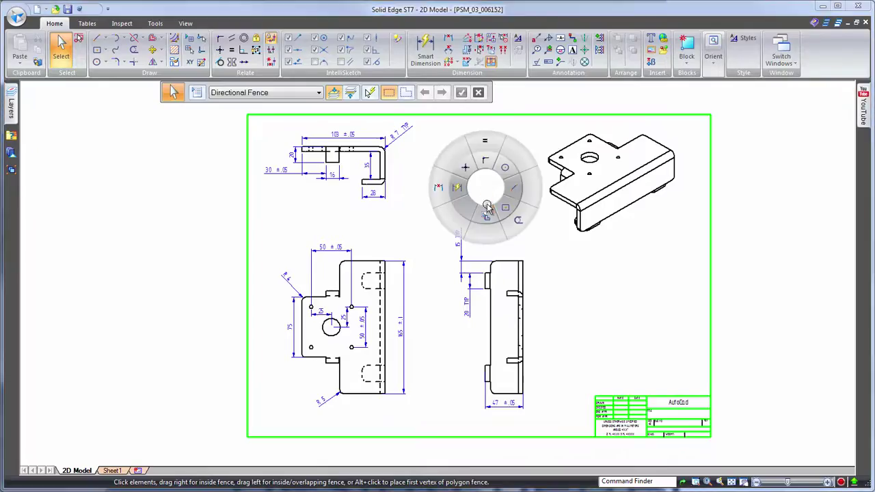
Step: Use Create 3D to add the drawing's top and front views to the existing bracket part
left_click(487, 207)
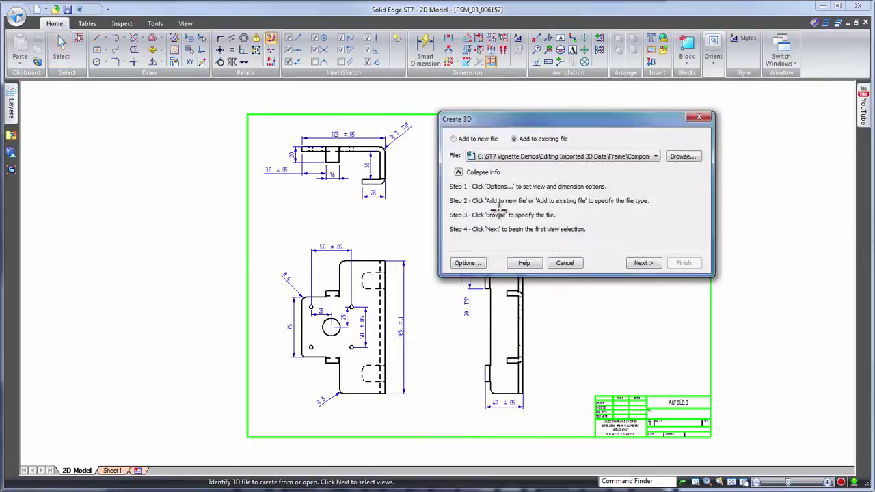
left_click(643, 263)
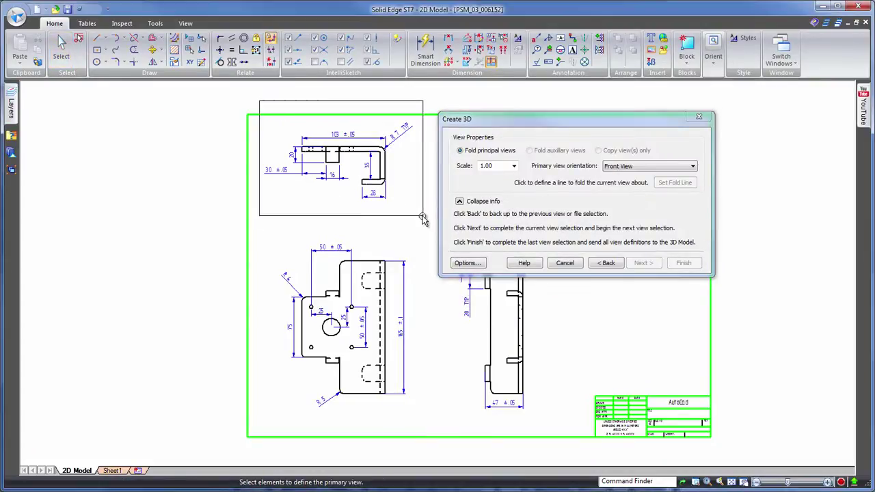
left_click(643, 263)
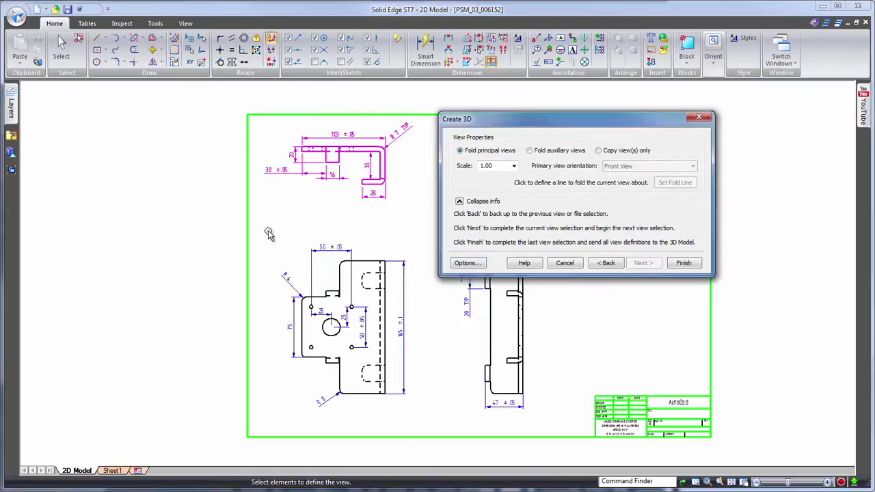
left_click(425, 421)
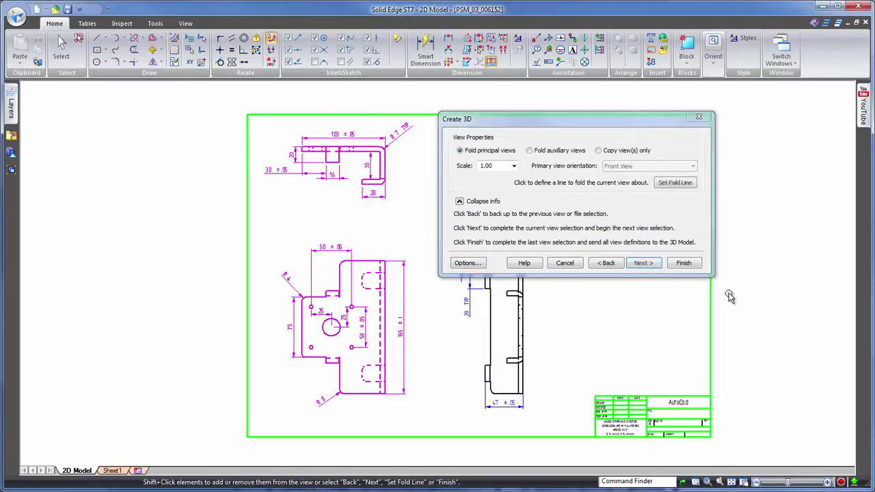
left_click(684, 263)
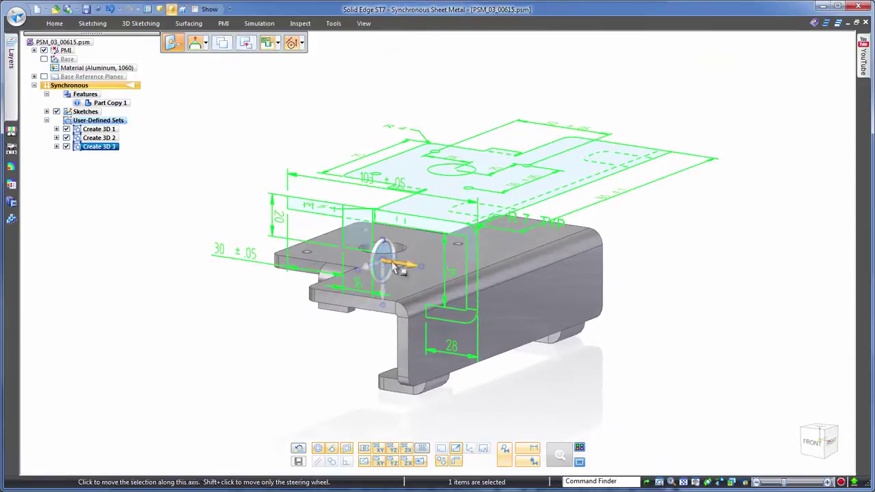
Step: Re-origin the Create 3D set at the hole and lower its dimensions onto the bracket's top face
left_click(383, 263)
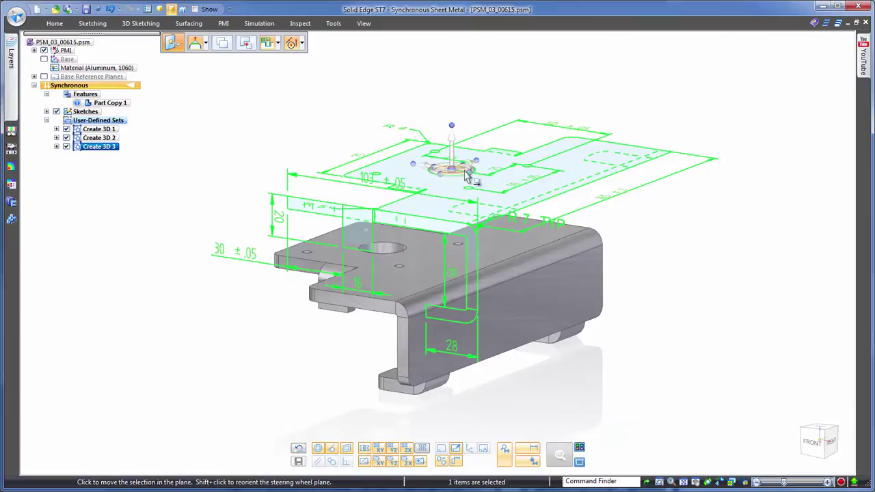
left_click(466, 172)
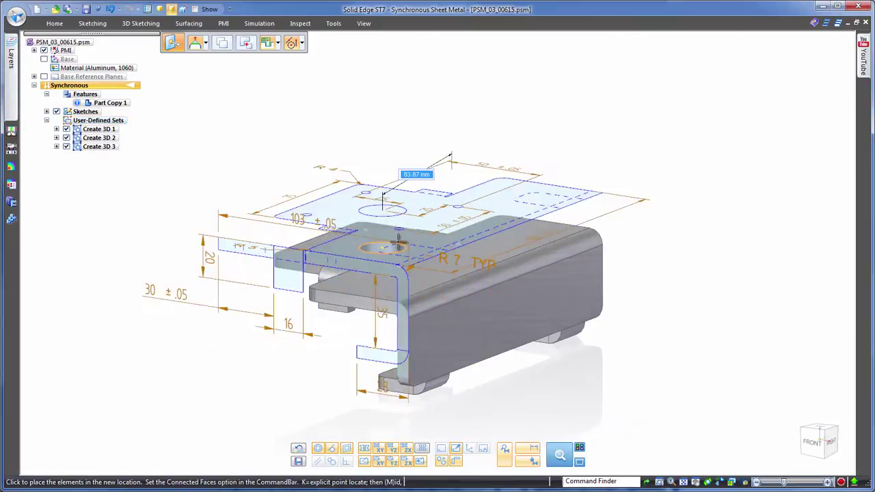
left_click(399, 241)
left_click(386, 196)
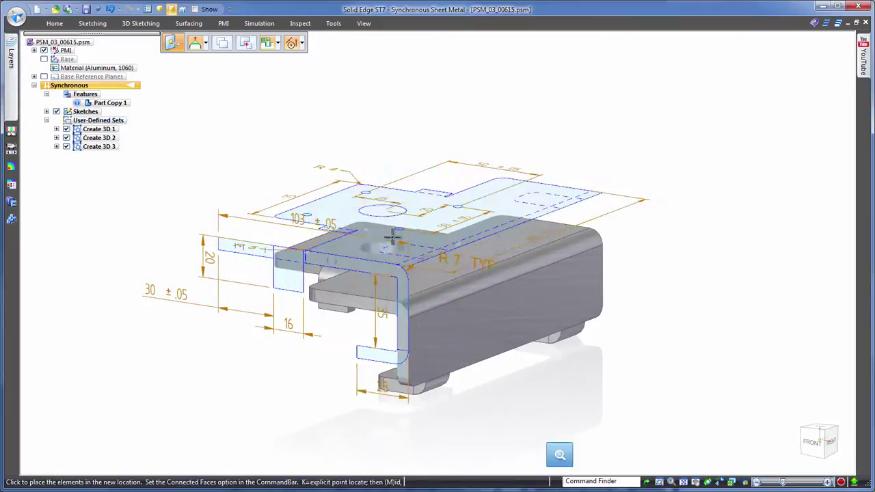
left_click(435, 214)
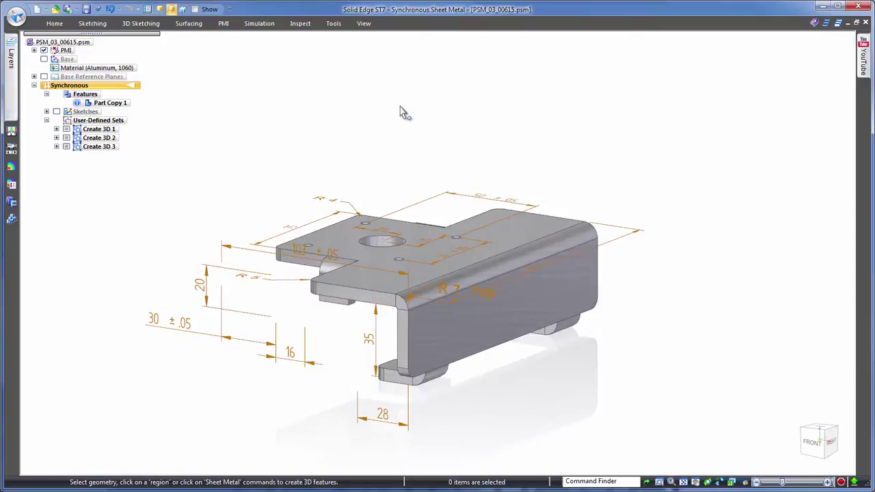
Step: Dissolve the Create 3D 3 set and change the 28 flange width to 35
left_click(106, 147)
right_click(108, 149)
left_click(144, 216)
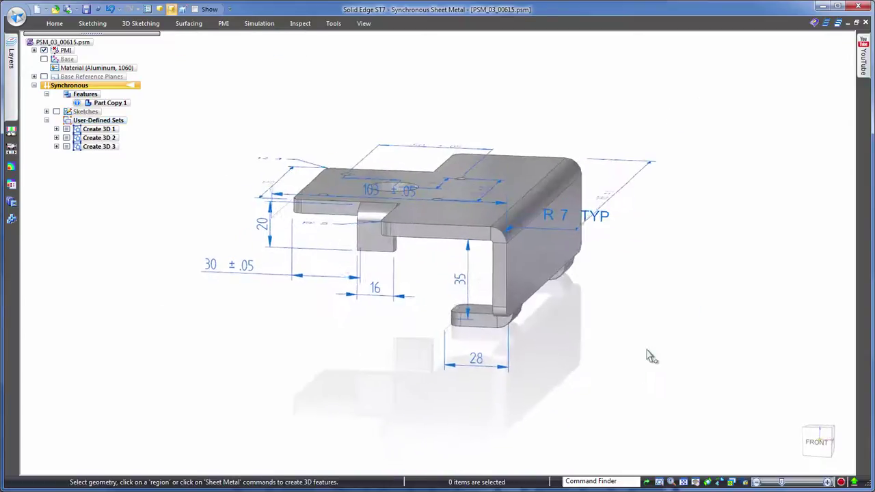
left_click(484, 348)
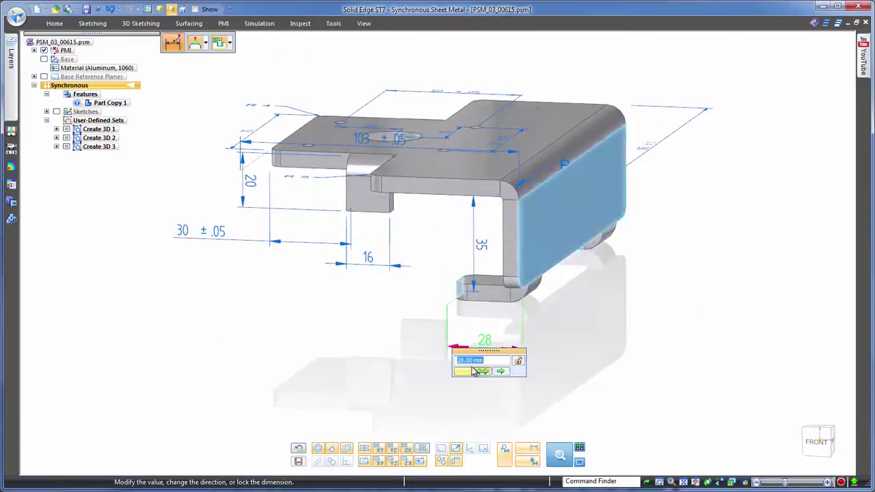
type("35")
key("Return")
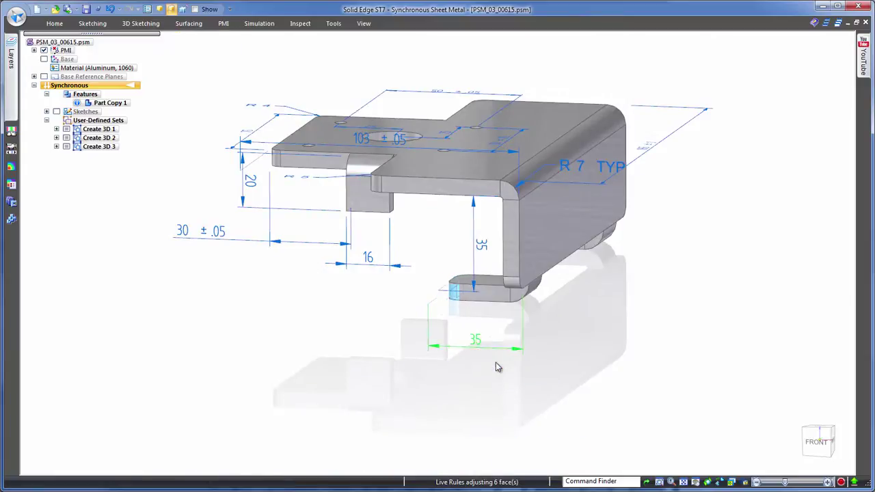
Step: Lengthen the vertical leg from 35 to 51 and hide the PMI dimensions
left_click(483, 248)
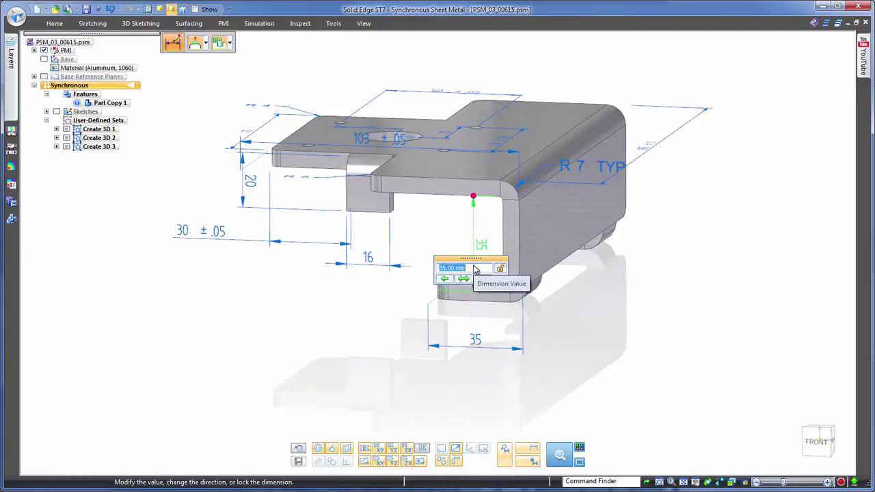
scroll(475, 271, "up", 7)
key("Return")
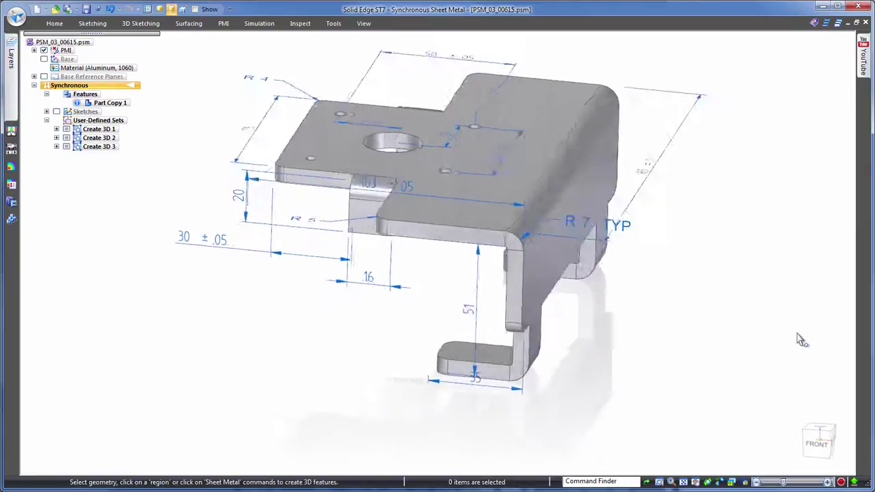
left_click(43, 49)
Step: Convert the bracket to sheet-metal features and flatten it into a 165 × 182.36 mm pattern
left_click(334, 23)
left_click(209, 45)
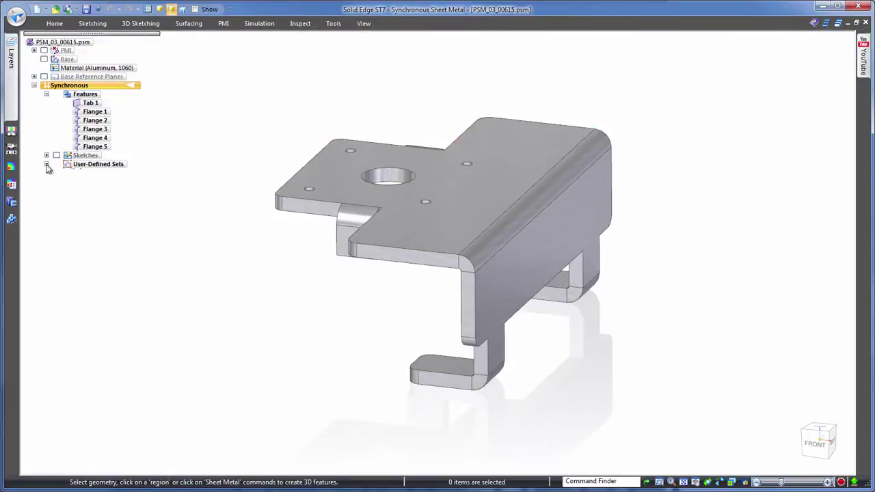
left_click(333, 23)
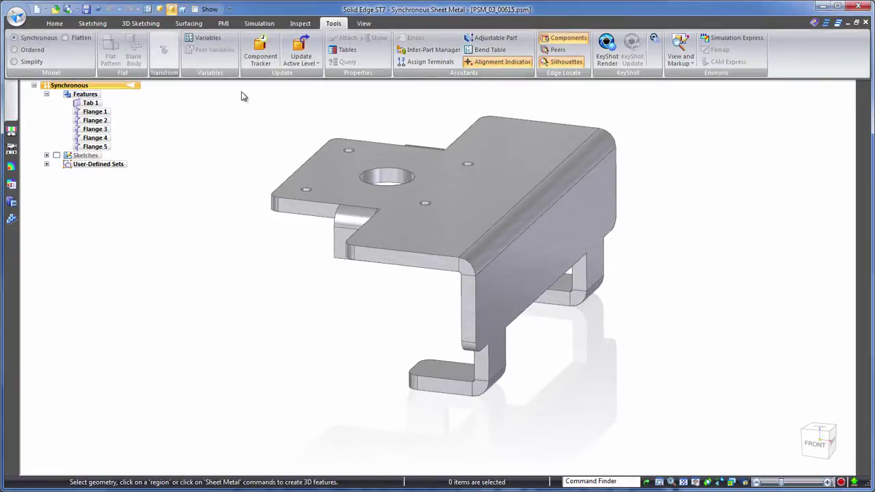
left_click(76, 37)
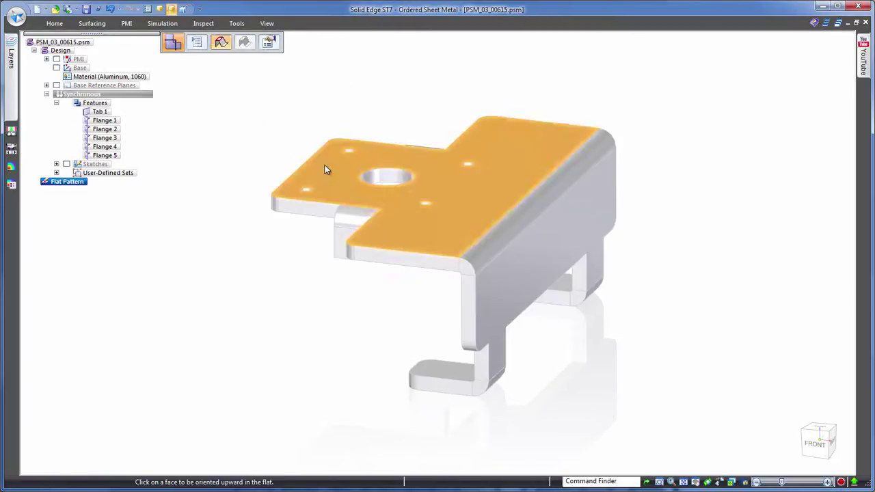
left_click(315, 157)
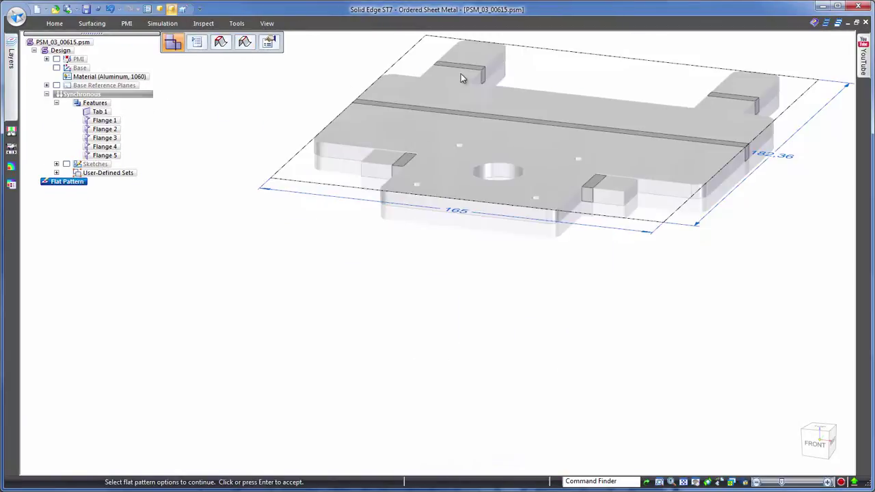
left_click(821, 429)
left_click(772, 253)
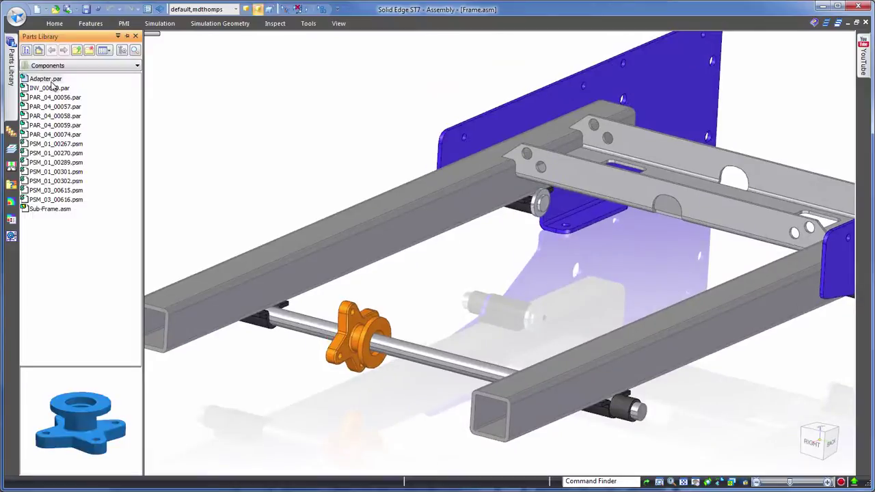
Step: Place PSM_03_00615.psm in Frame.asm, mated to the beam with its hole aligned to the shaft
left_click(58, 191)
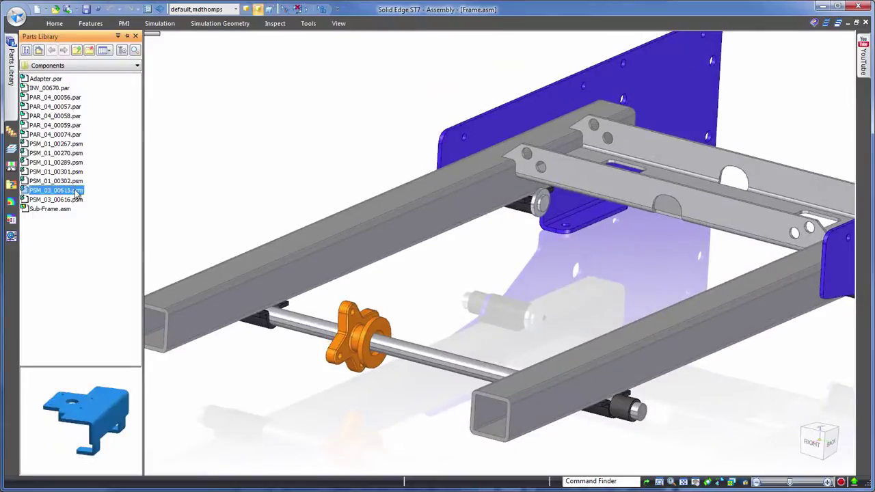
left_click_drag(57, 194, 492, 273)
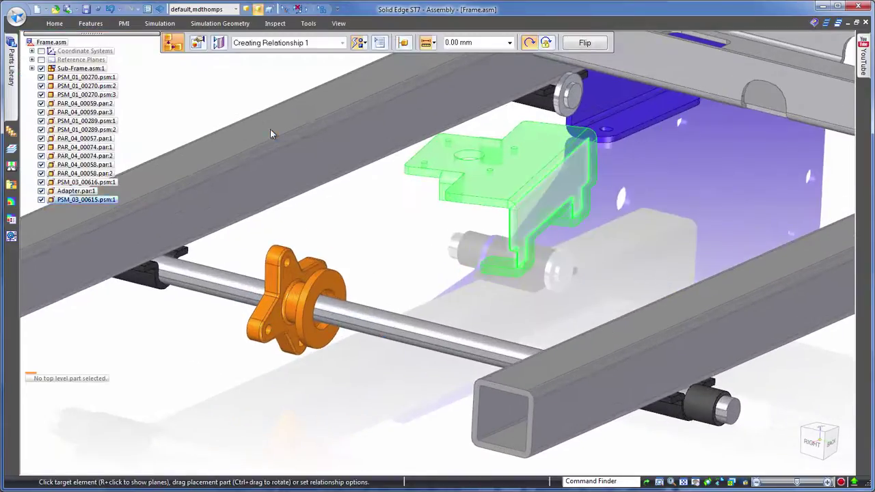
left_click(270, 134)
left_click(341, 194)
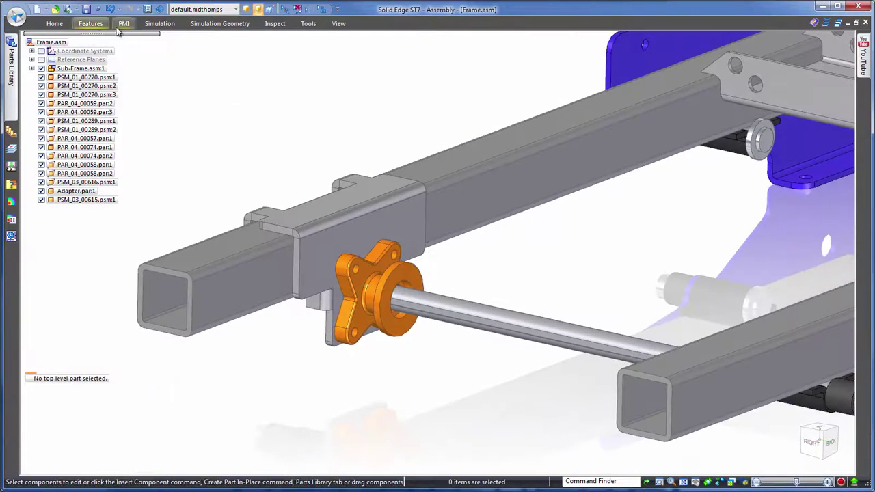
Step: Insert INV_00670.par, mated to the adapter face with its axis aligned to the shaft
left_click(11, 61)
left_click_drag(44, 92, 665, 221)
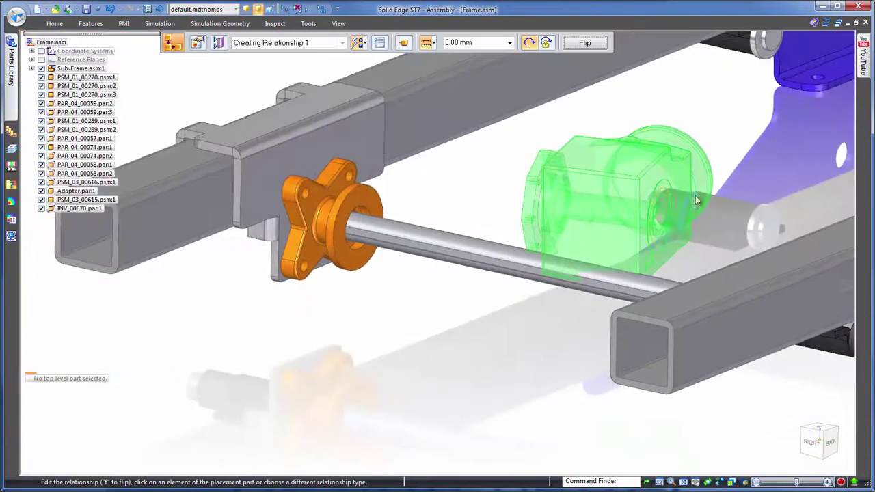
left_click(665, 220)
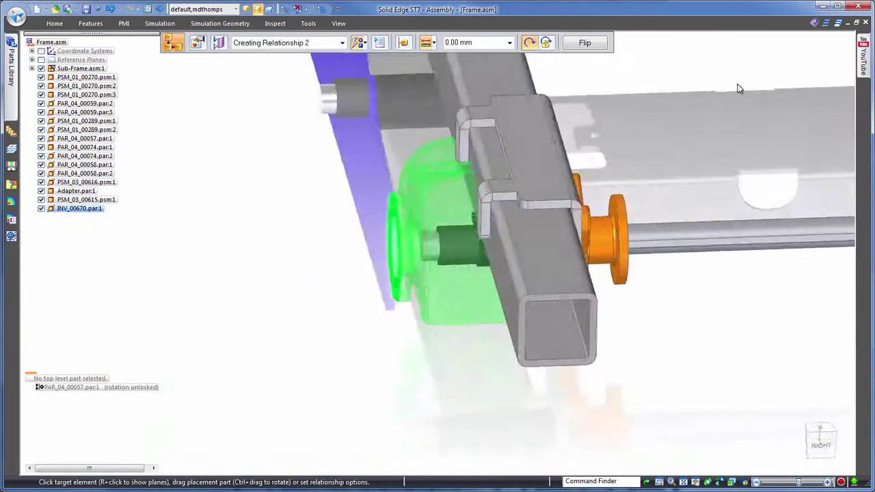
left_click(538, 115)
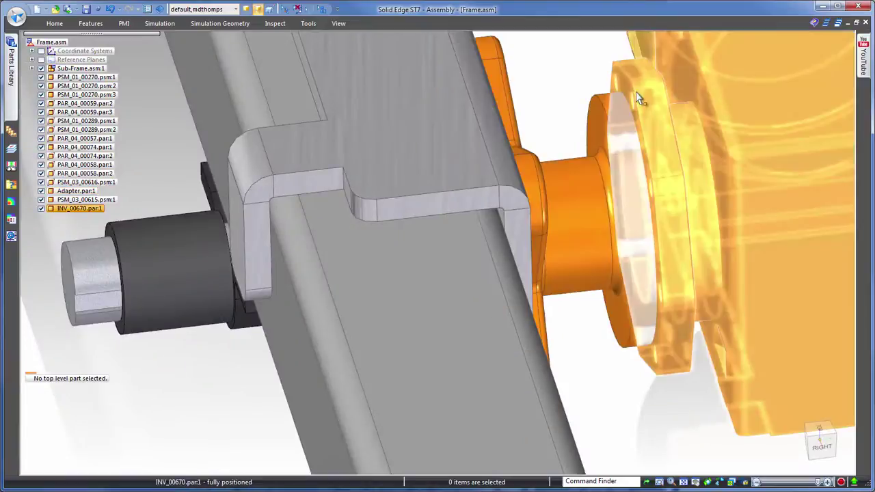
Step: Edit Adapter.par in place and extrude its outer flange face into a 6 mm protrusion
left_click(590, 162)
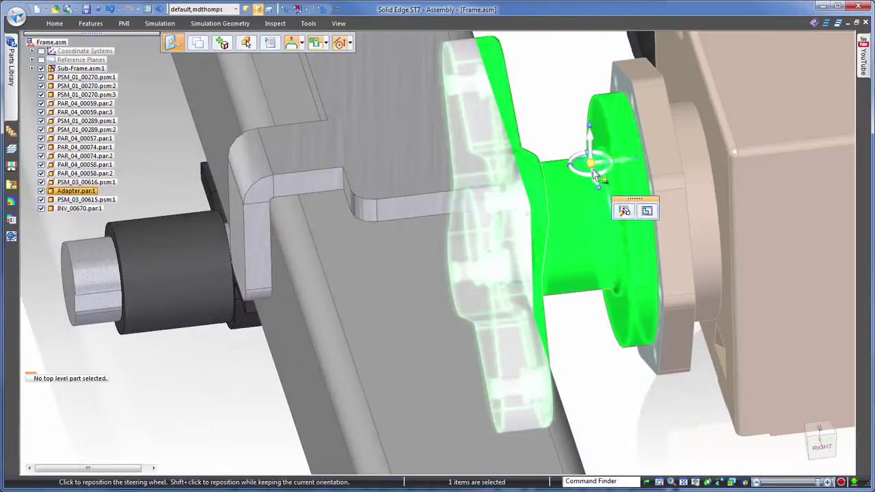
left_click(647, 212)
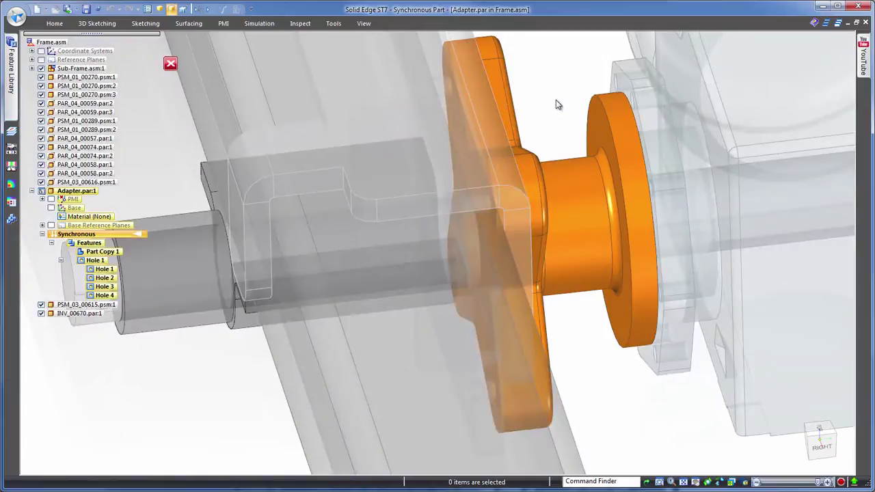
right_click(556, 103)
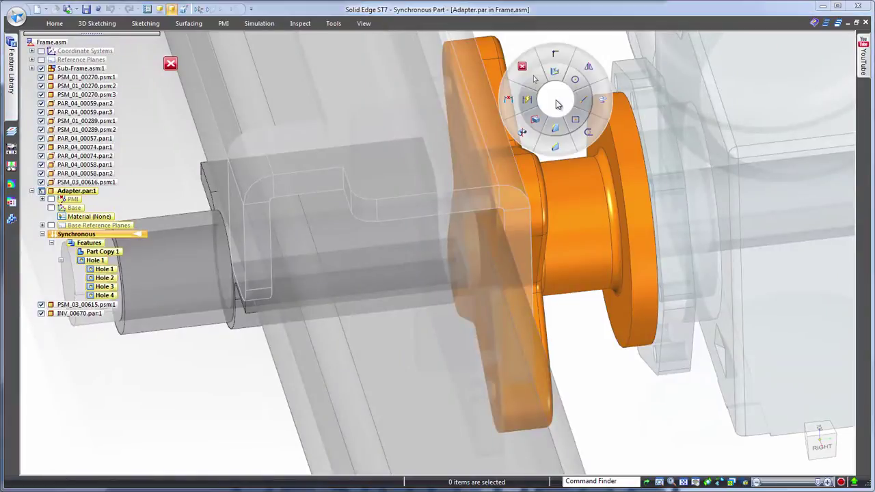
left_click(539, 120)
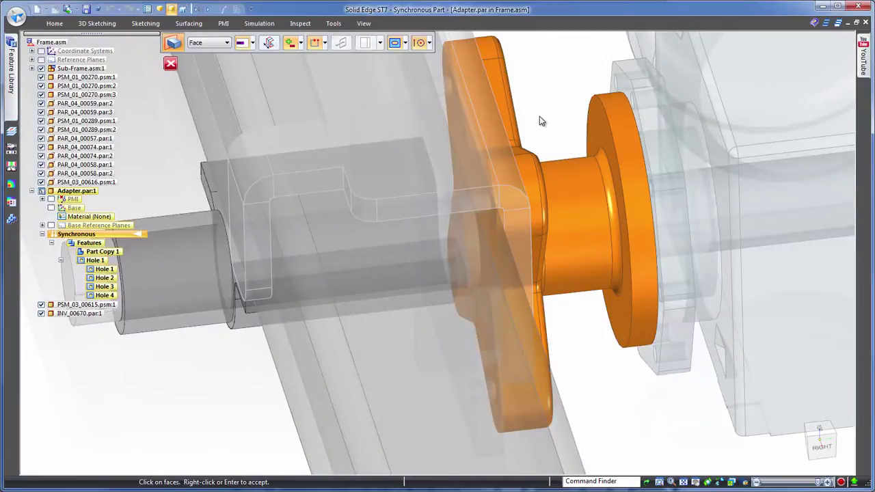
left_click(622, 86)
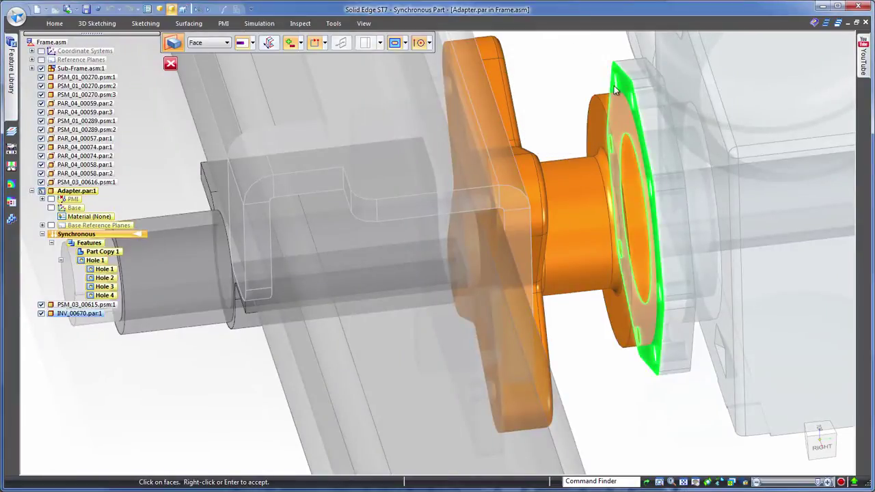
right_click(578, 80)
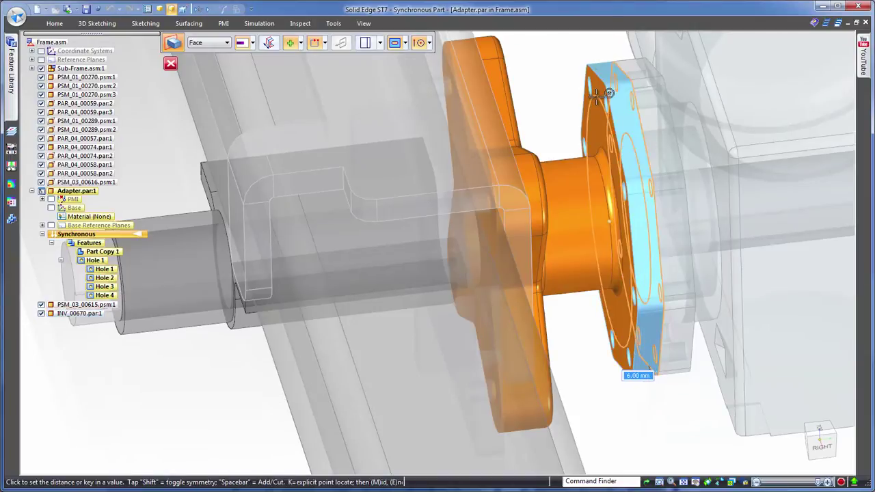
left_click(604, 93)
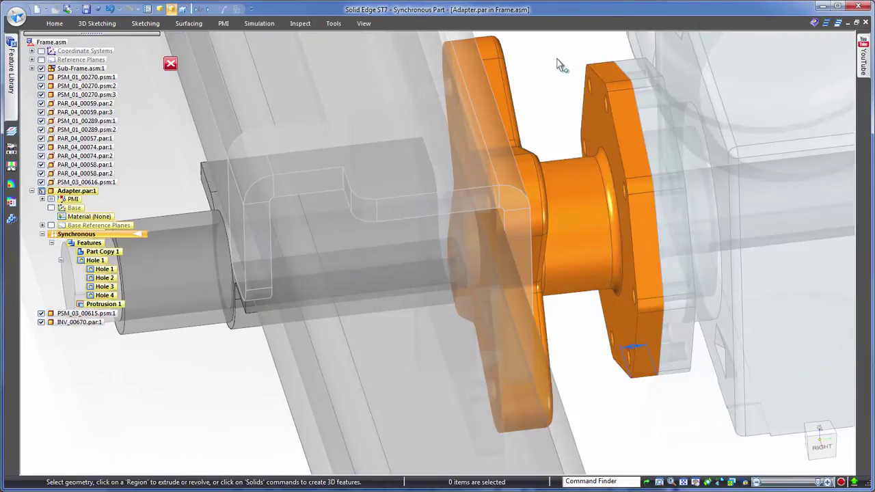
middle_click_drag(540, 80, 555, 74)
Step: Return to the assembly and shift the INV_00670 motor housing 20 mm along the shaft
left_click(170, 65)
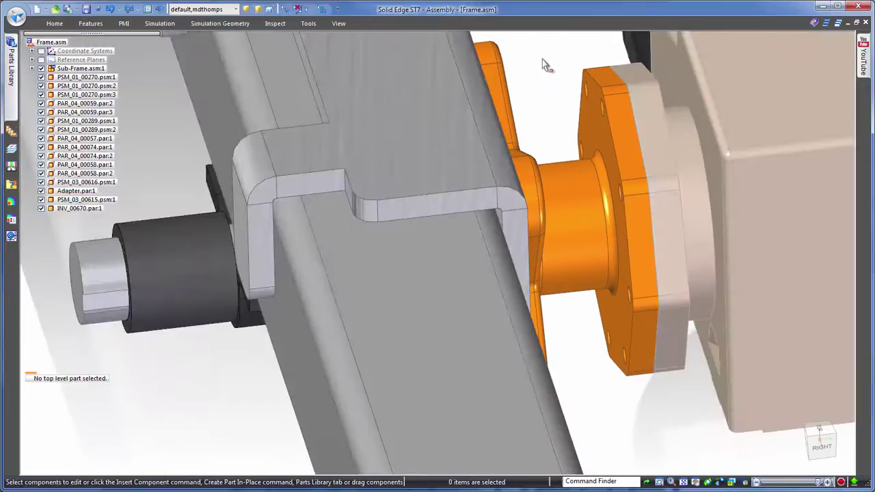
key("ctrl+t")
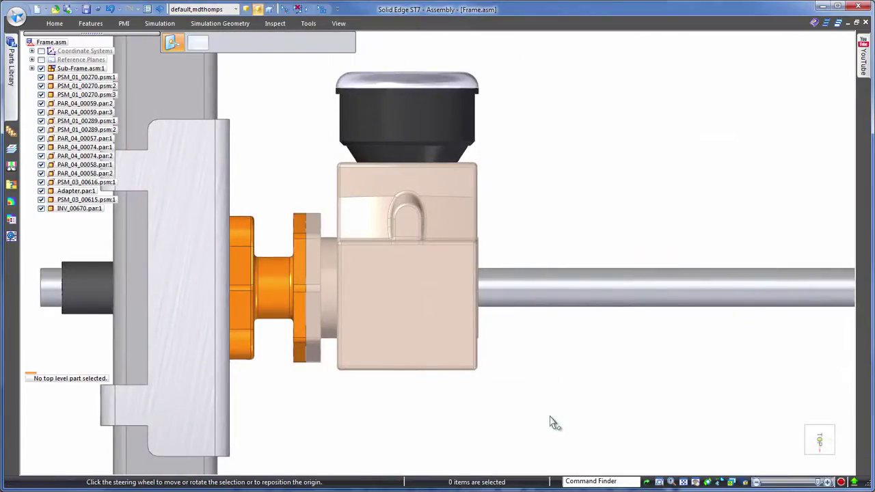
left_click(442, 248)
type("20")
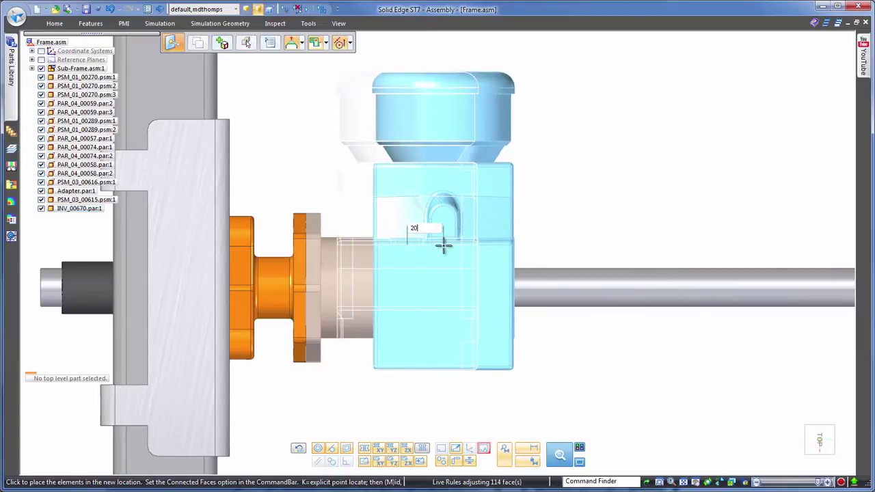
left_click(449, 248)
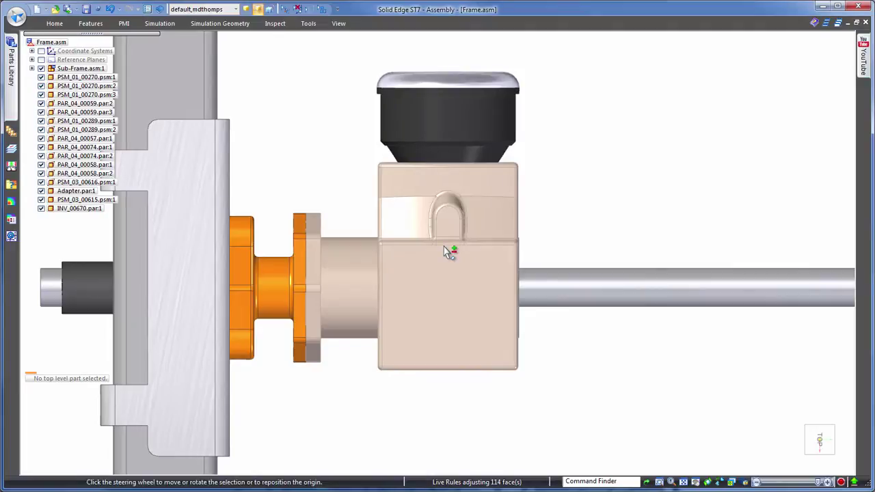
left_click(580, 201)
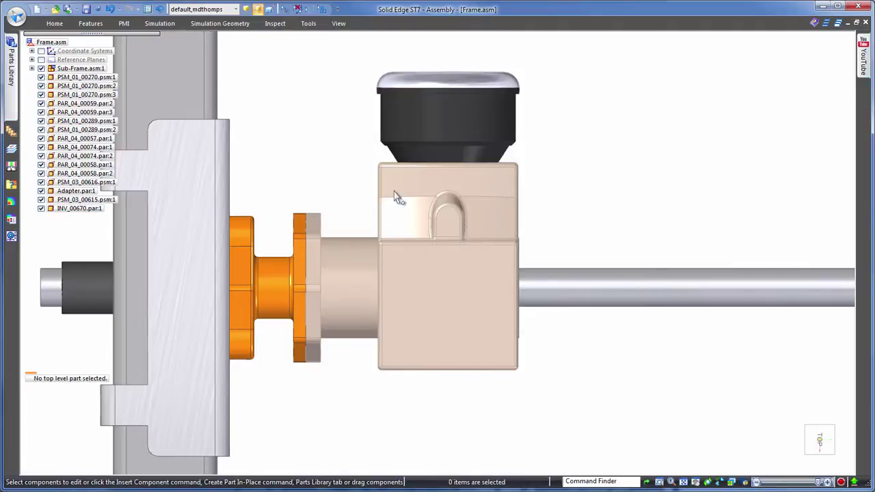
Step: Pull the motor's mounting flange back against the adapter flange, then view the frame isometrically
left_click_drag(350, 407, 347, 404)
middle_click_drag(574, 133, 276, 112)
scroll(410, 171, "up", 2)
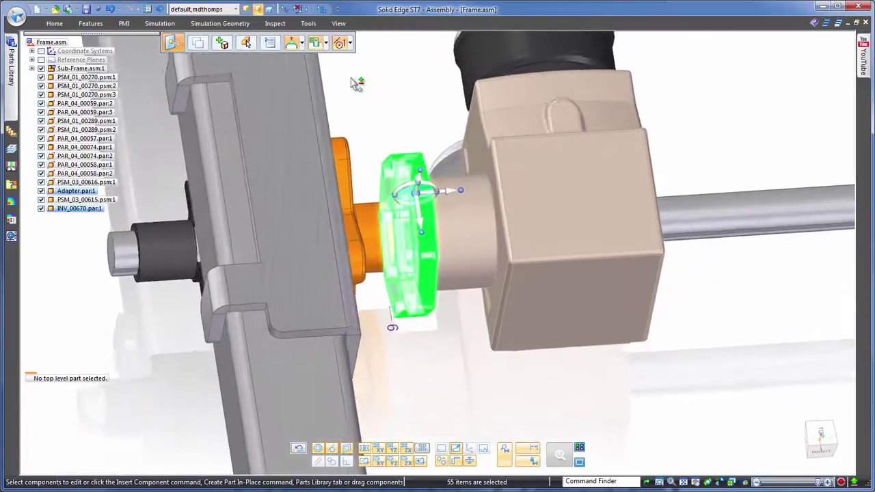
scroll(406, 93, "up", 2)
scroll(469, 195, "up", 2)
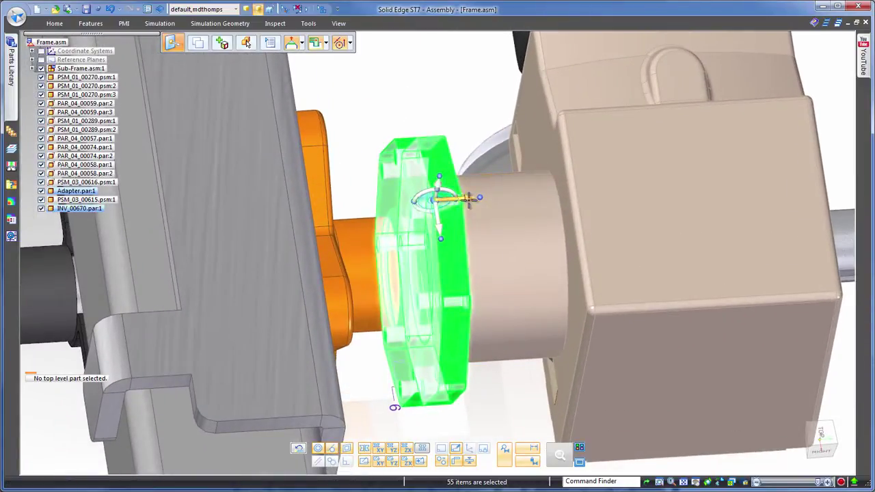
left_click(469, 198)
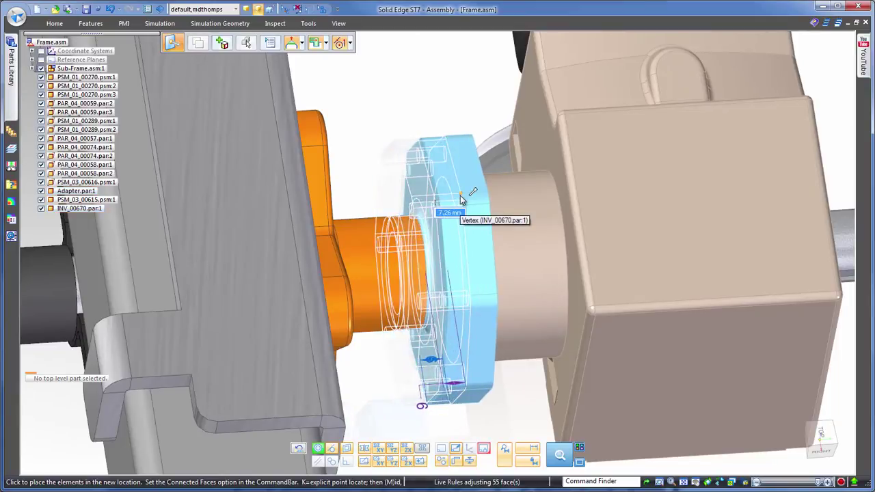
left_click(438, 95)
scroll(437, 93, "down", 2)
scroll(437, 92, "down", 2)
scroll(615, 88, "down", 2)
scroll(628, 91, "down", 2)
key("ctrl+i")
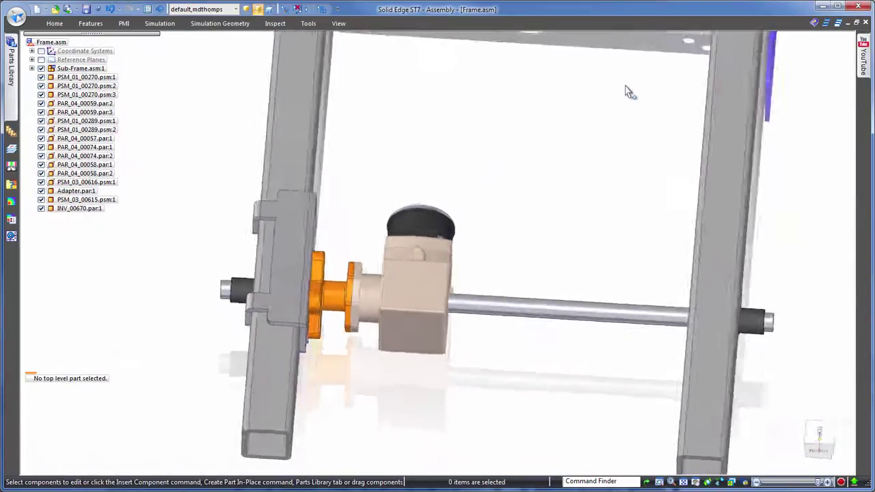